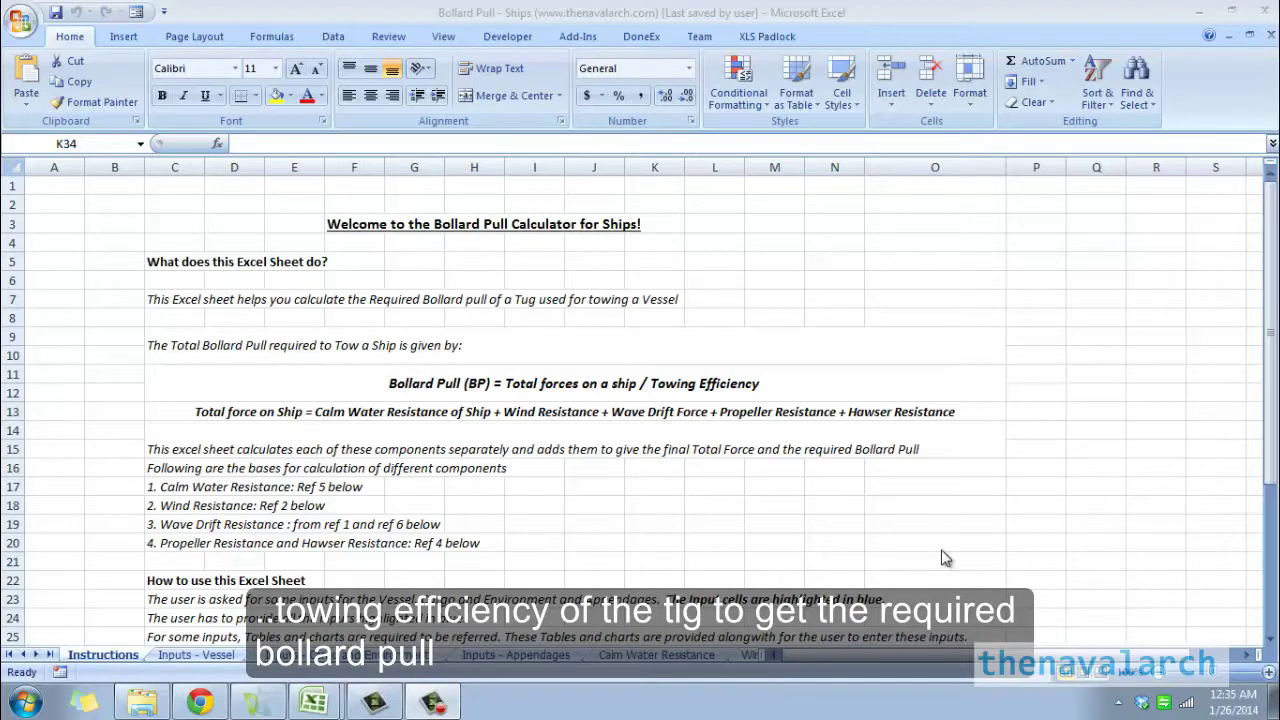
# Step: Switch to the Inputs - Vessel sheet showing Barge 1's general particulars and principal dimensions
pyautogui.click(423, 501)
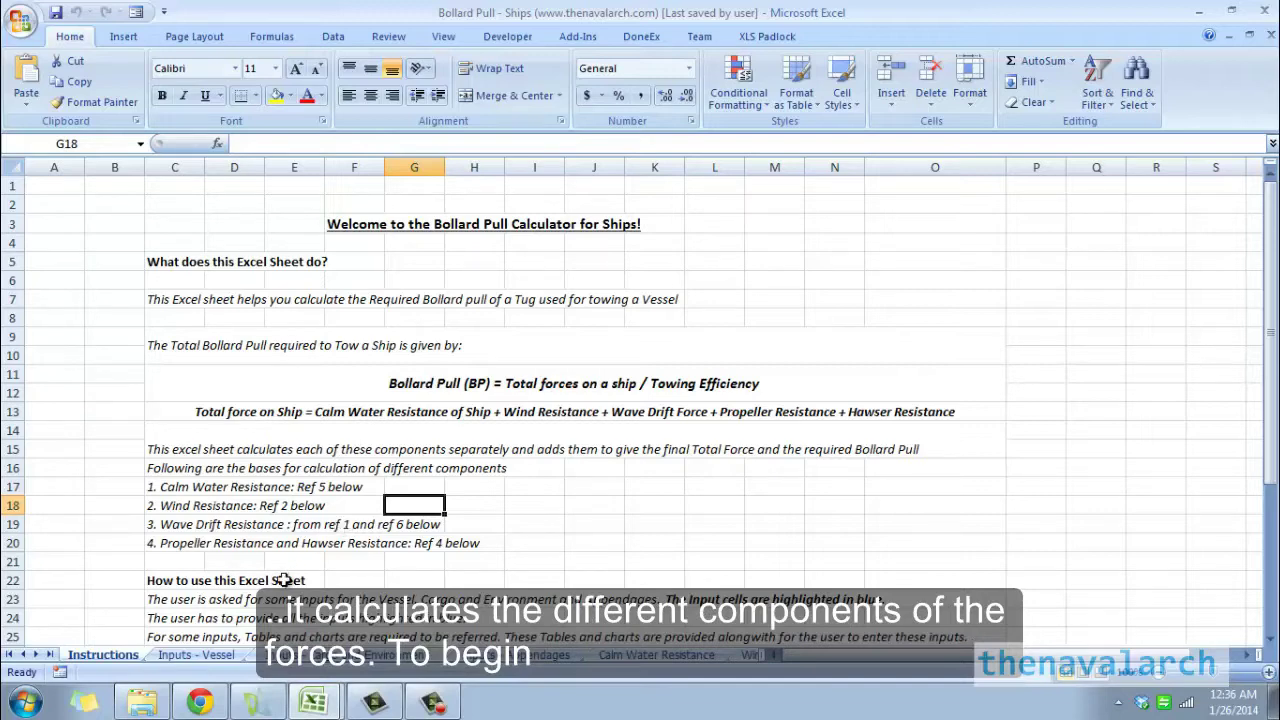
pyautogui.click(196, 655)
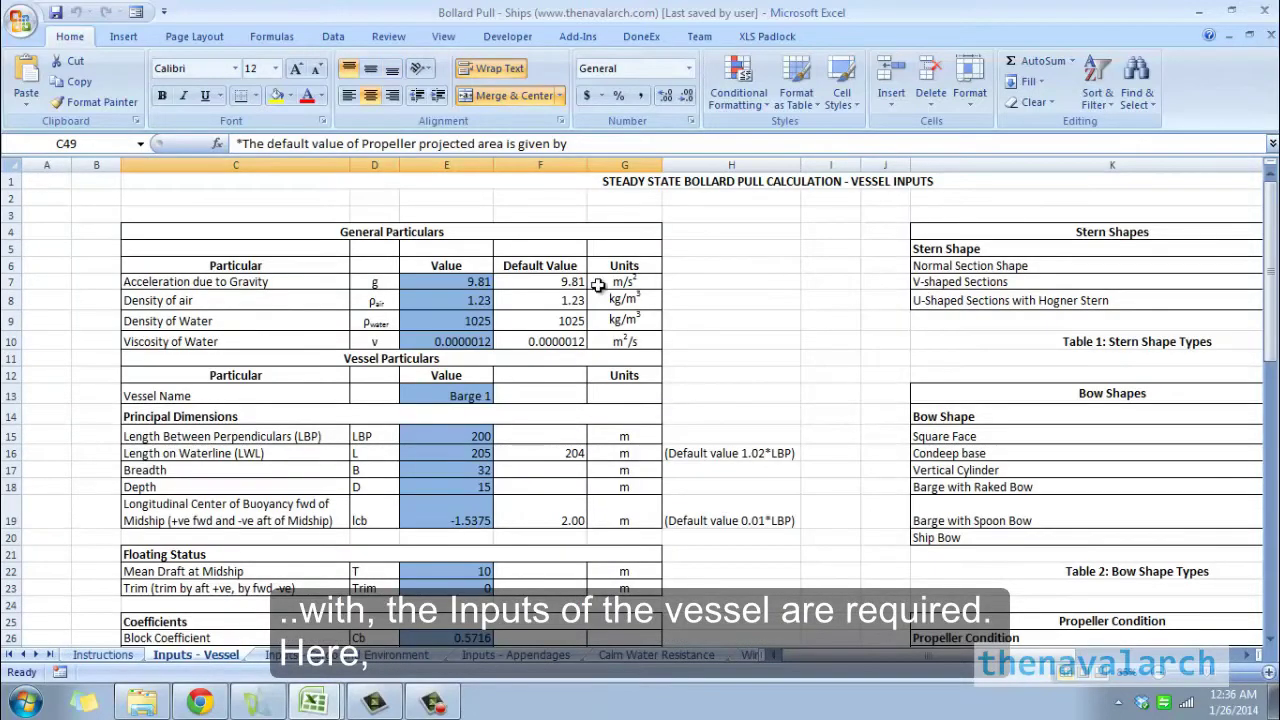
pyautogui.click(749, 284)
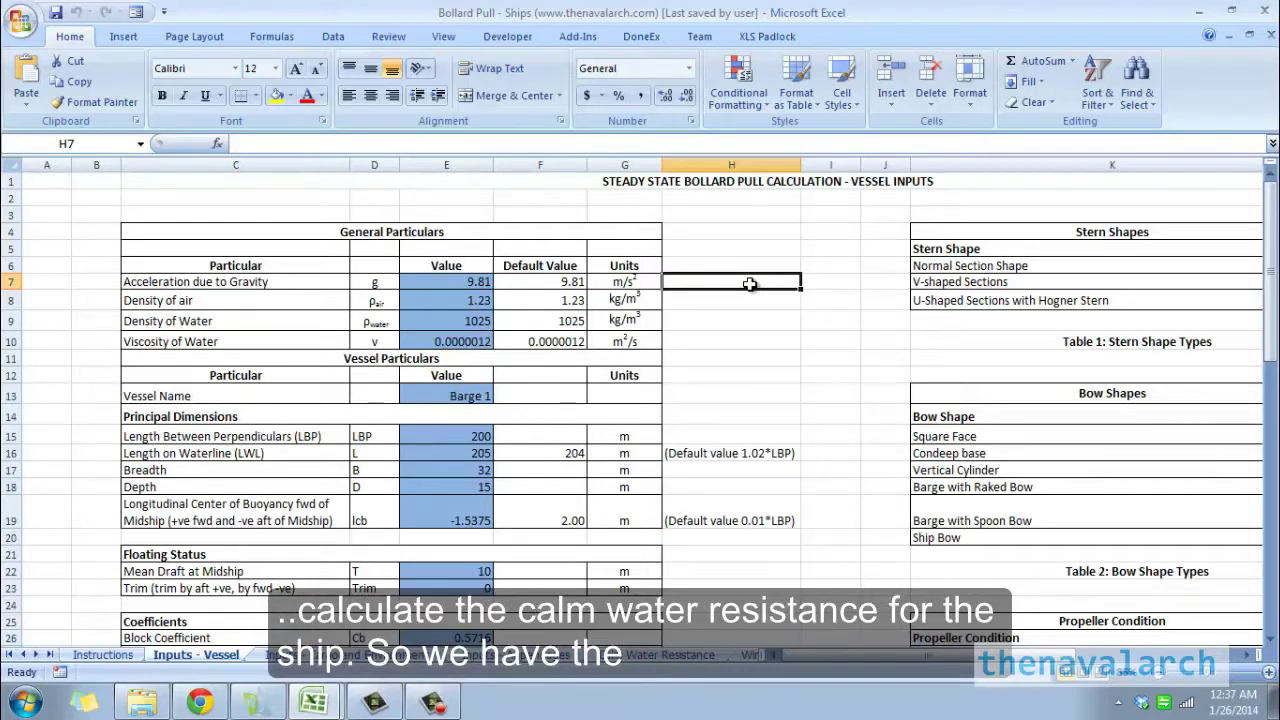
pyautogui.scroll(-2, 749, 284)
pyautogui.click(293, 357)
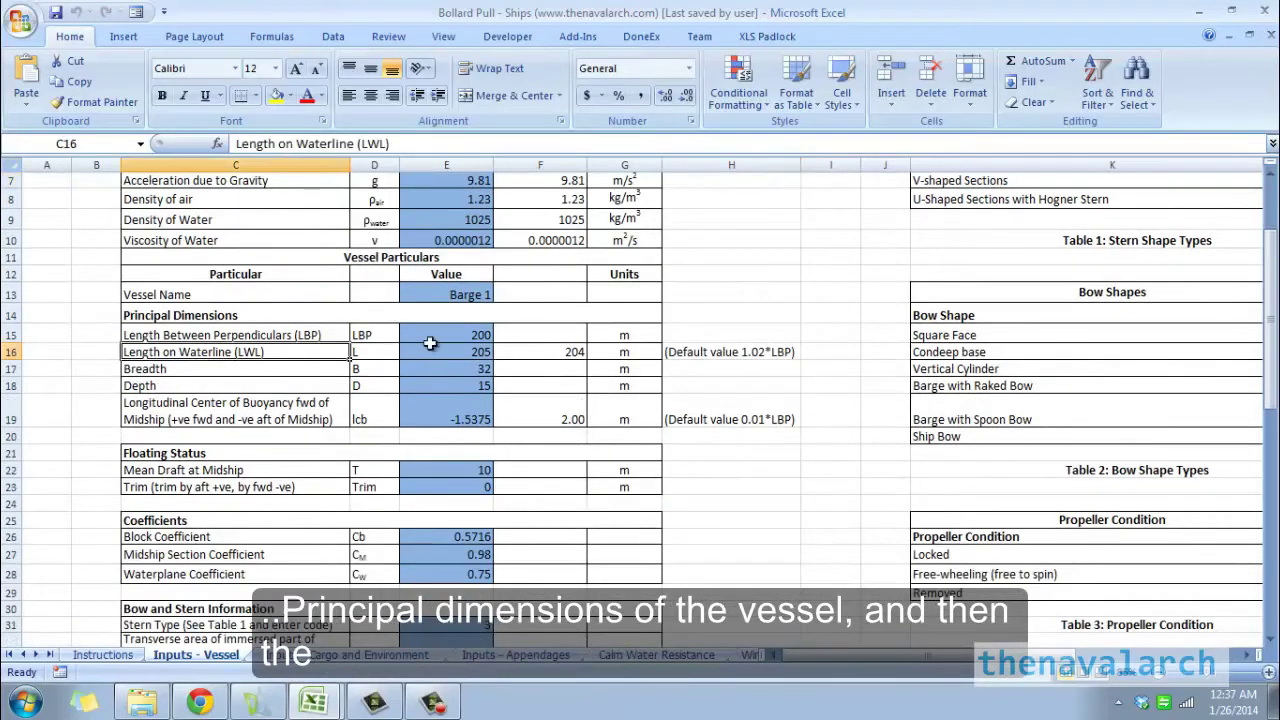
pyautogui.scroll(-2, 680, 417)
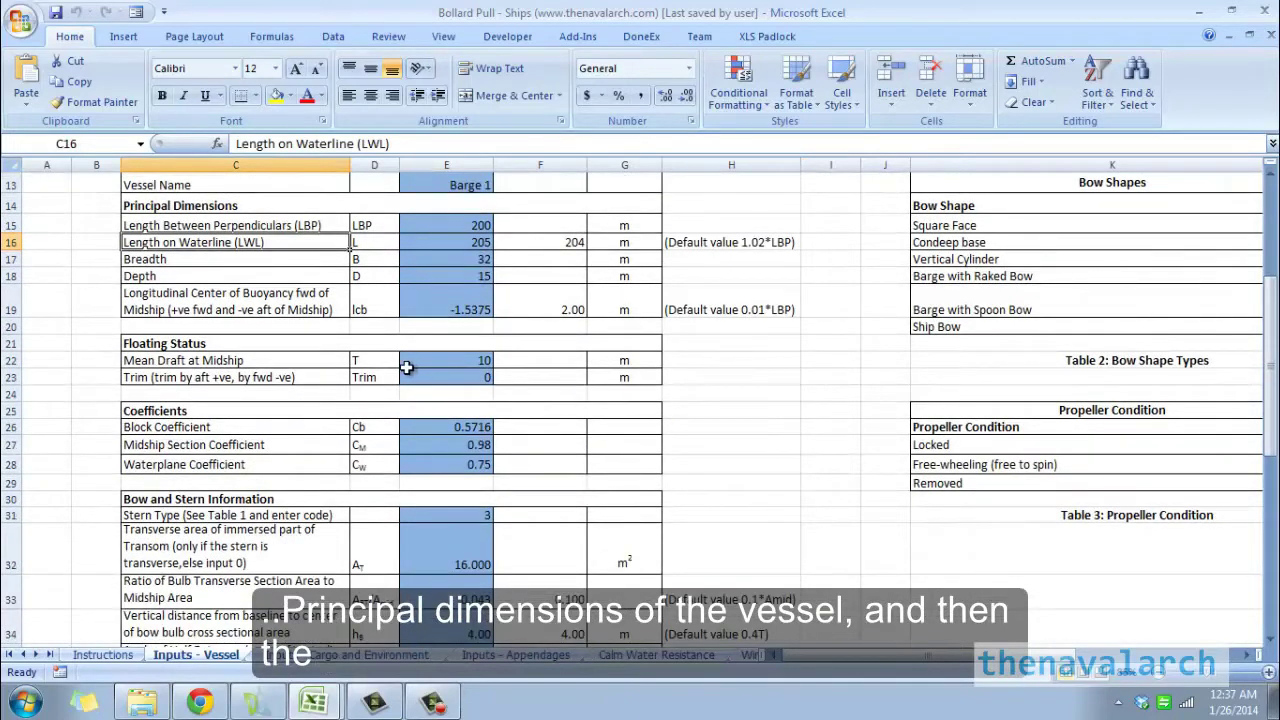
pyautogui.click(459, 357)
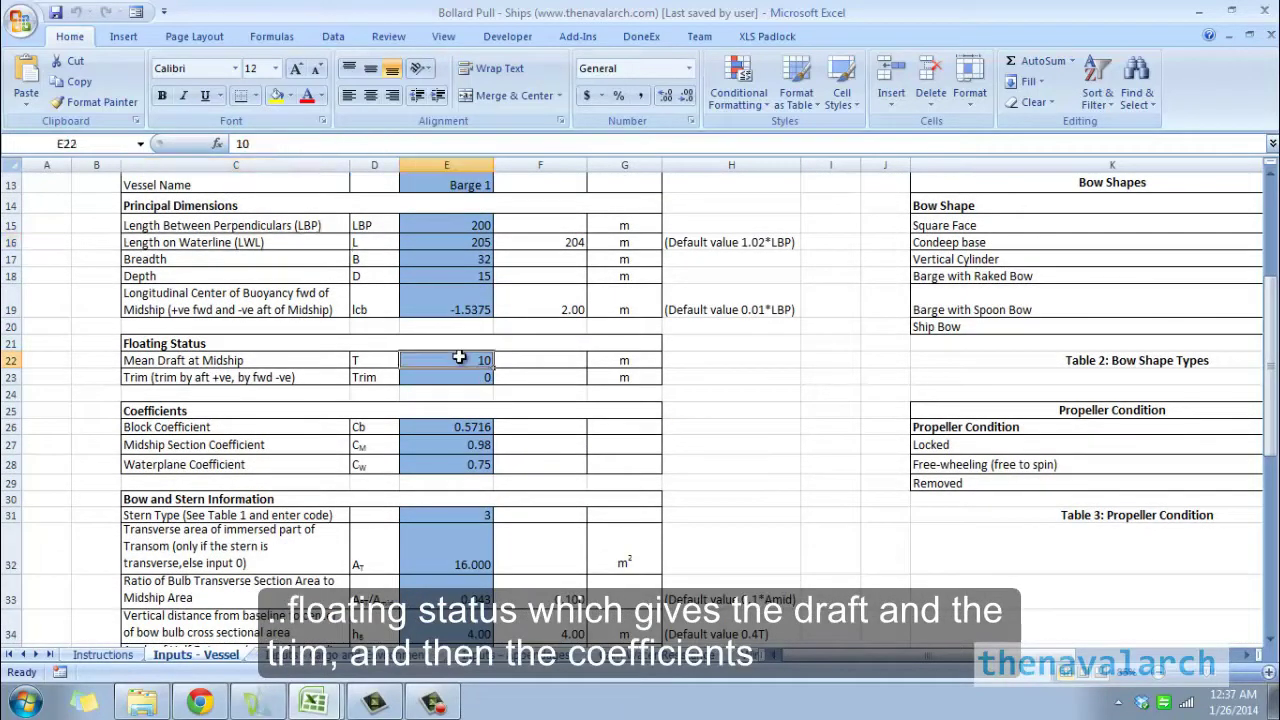
pyautogui.click(440, 443)
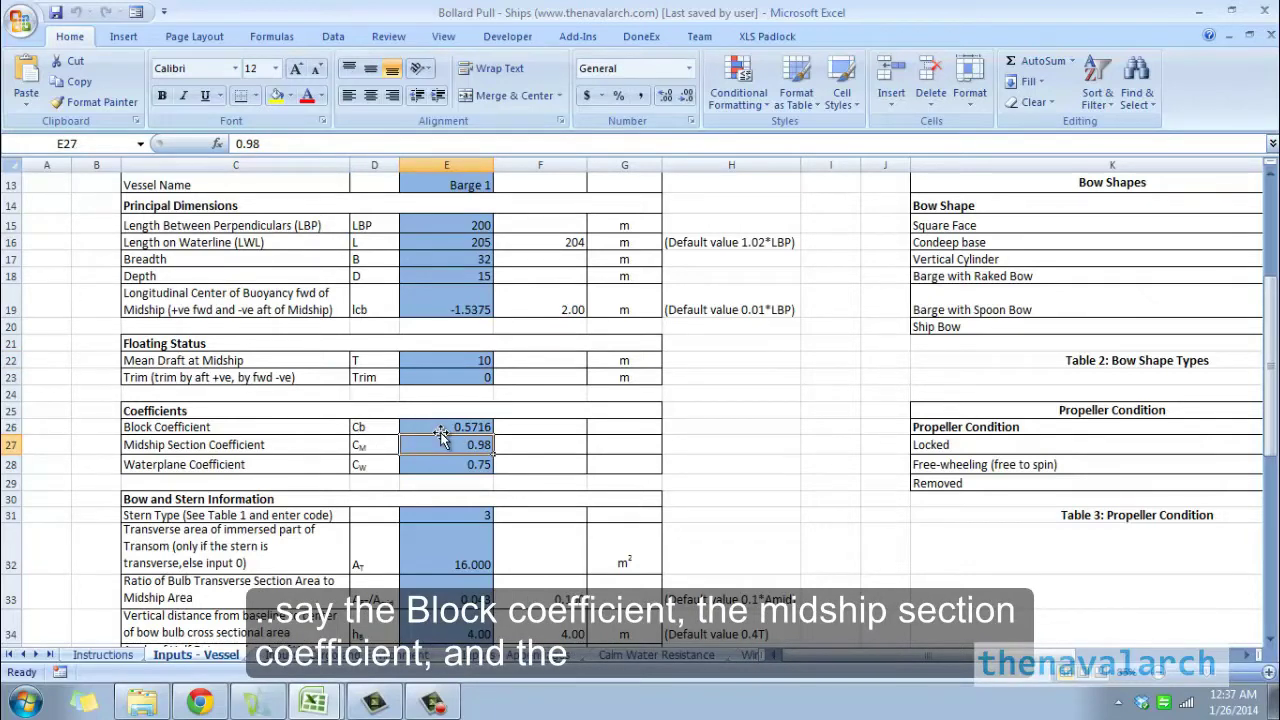
pyautogui.scroll(-3, 440, 432)
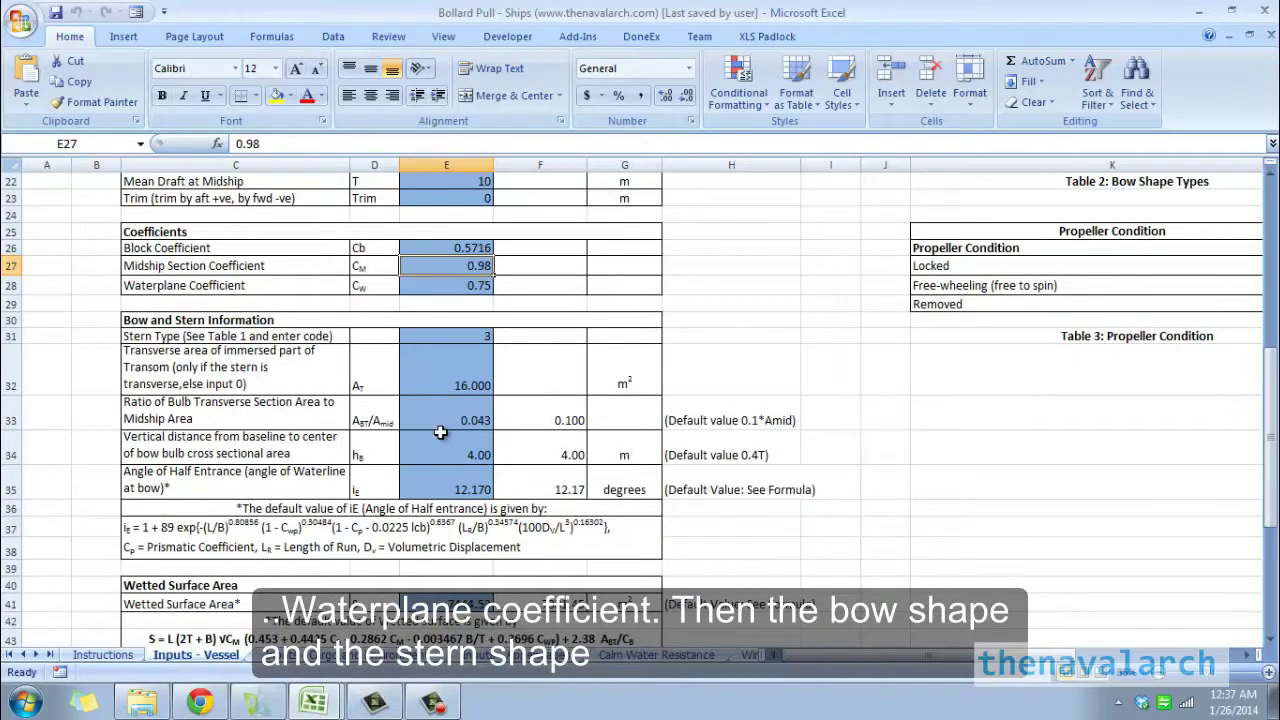
pyautogui.scroll(-2, 440, 432)
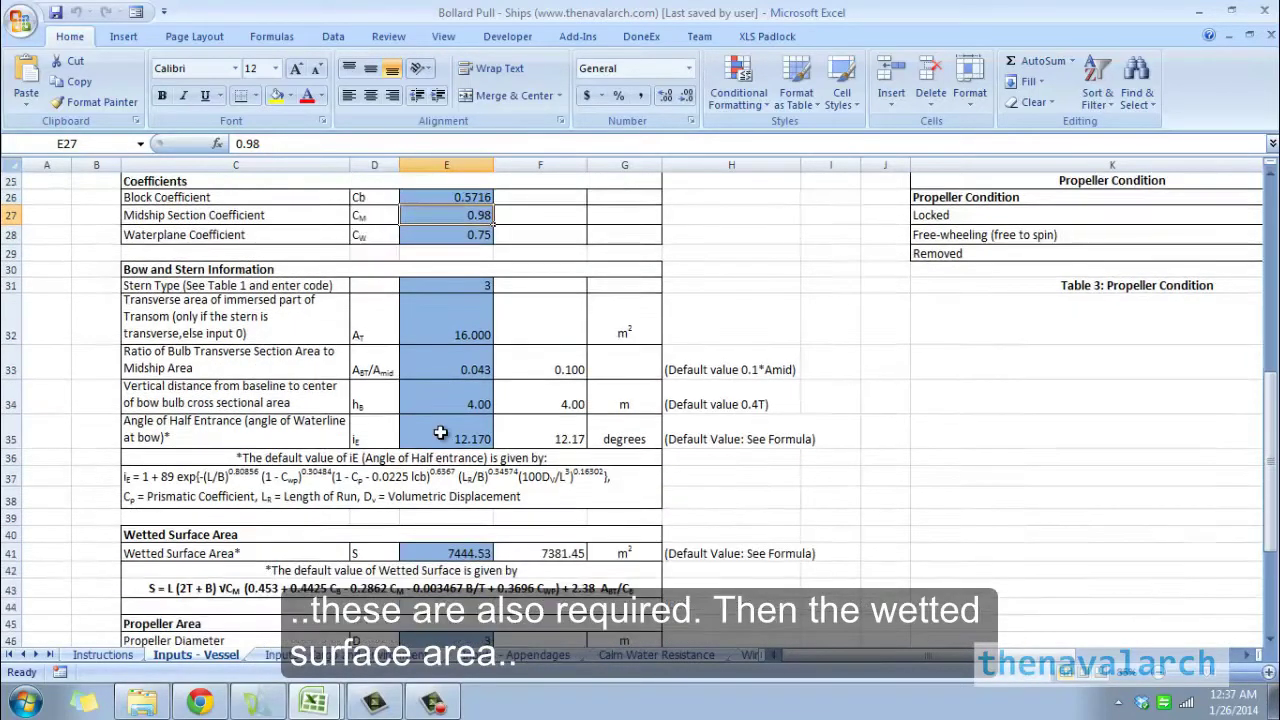
pyautogui.scroll(-2, 440, 432)
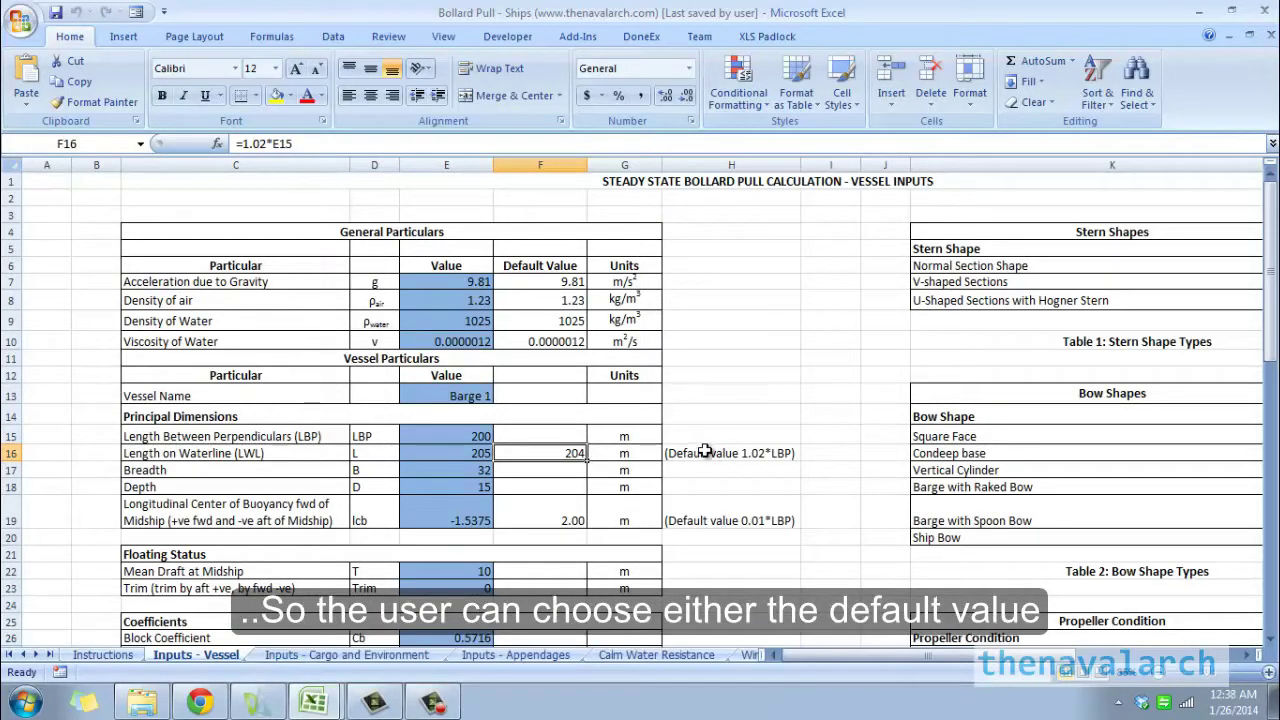
# Step: Inspect the waterline length default note and formula, and the entered value of 205
pyautogui.click(705, 453)
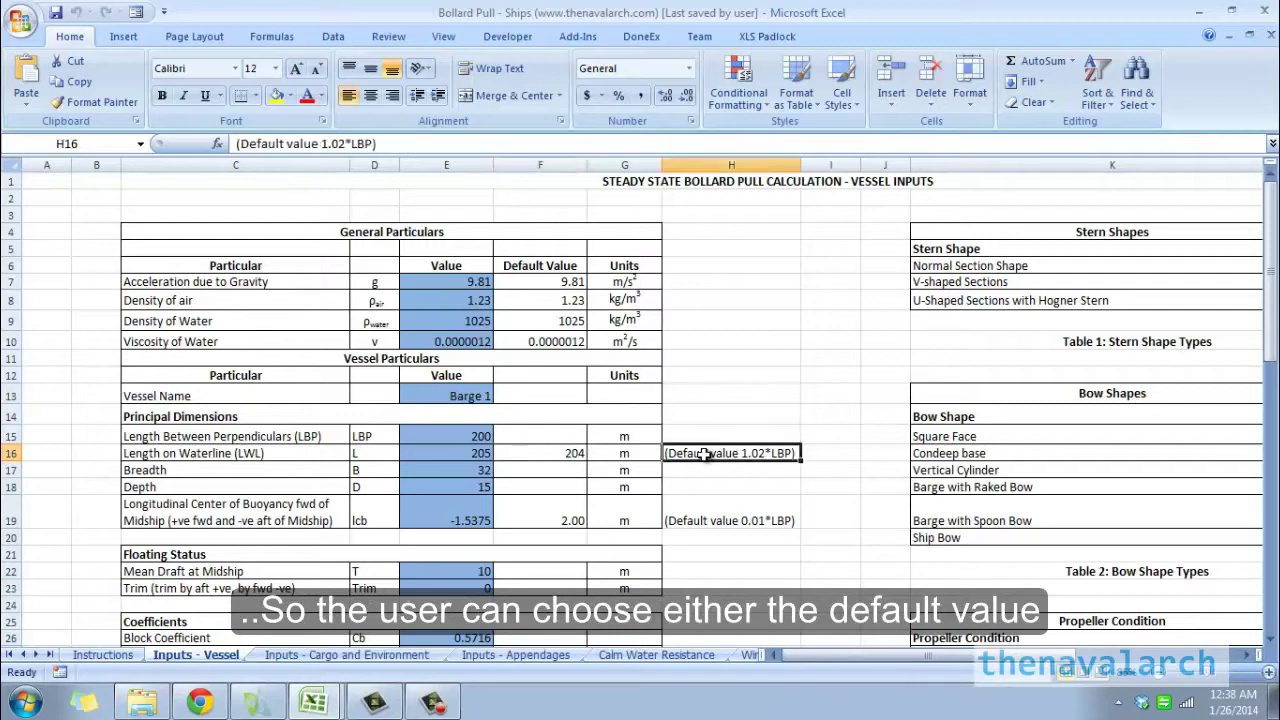
pyautogui.click(565, 453)
pyautogui.click(470, 451)
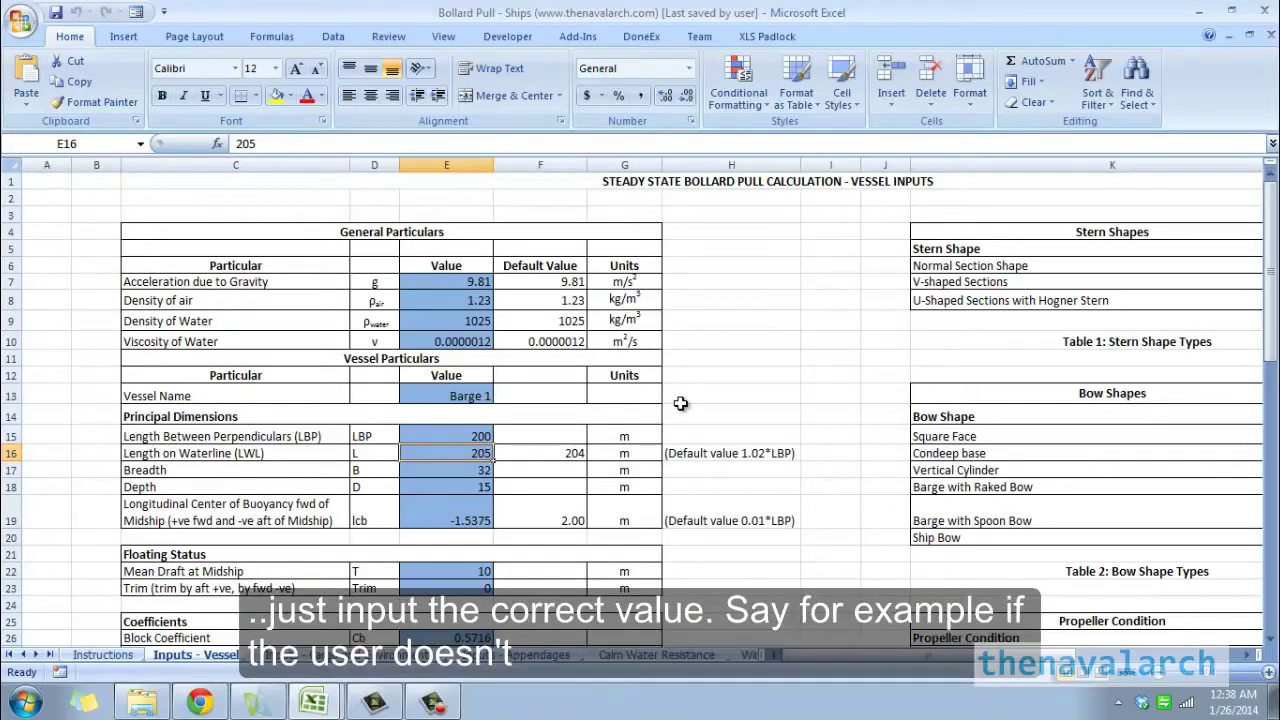
# Step: Check the default wetted surface area formula, then go to the Inputs - Cargo and Environment sheet
pyautogui.scroll(-12, 680, 403)
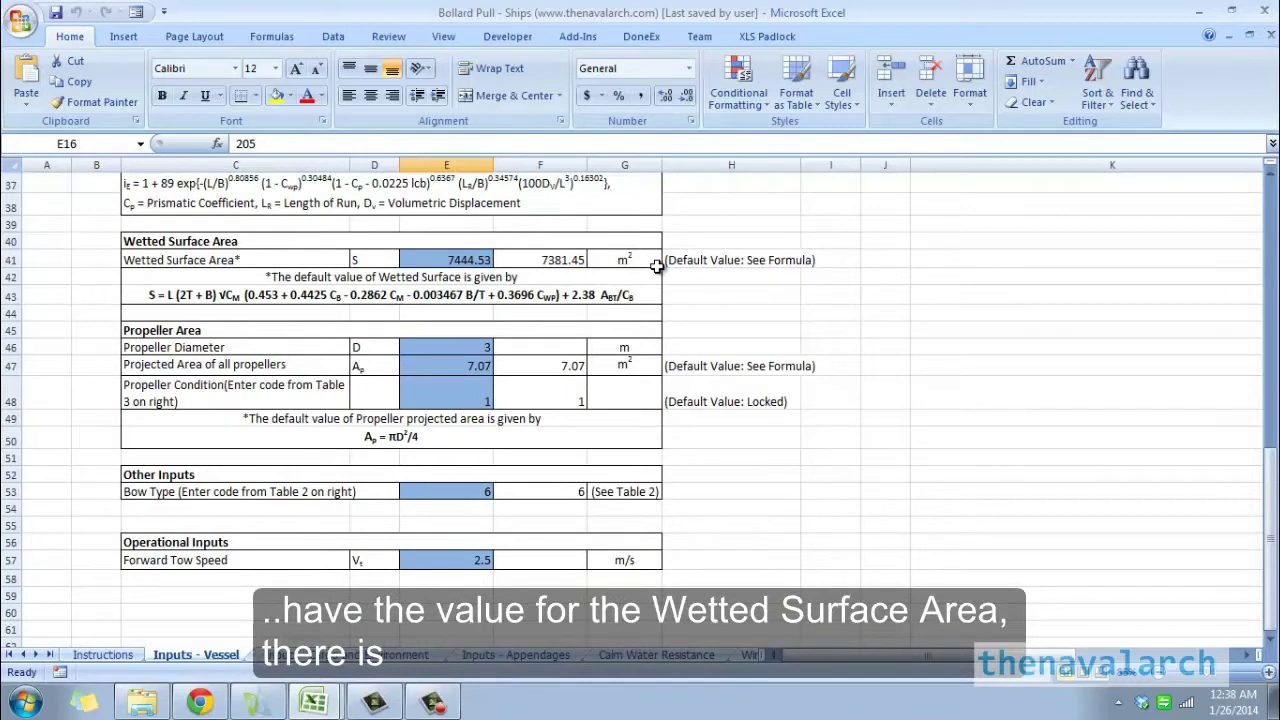
pyautogui.click(366, 296)
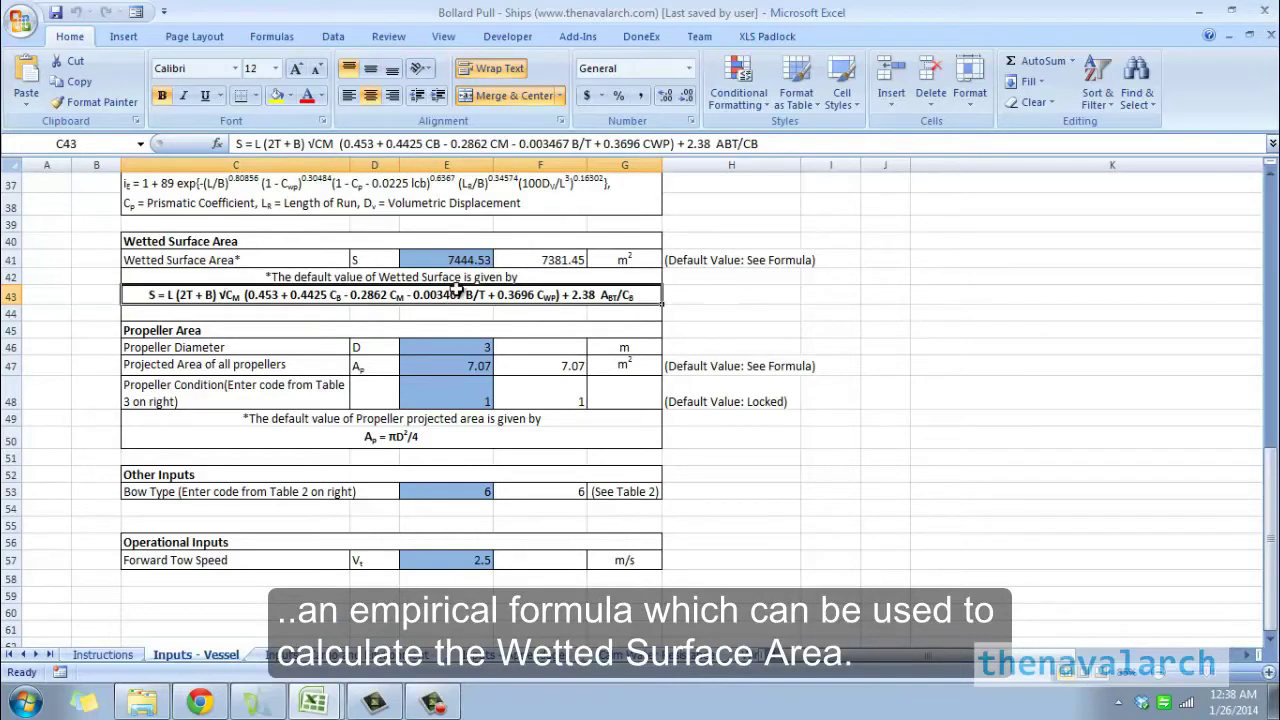
pyautogui.click(540, 260)
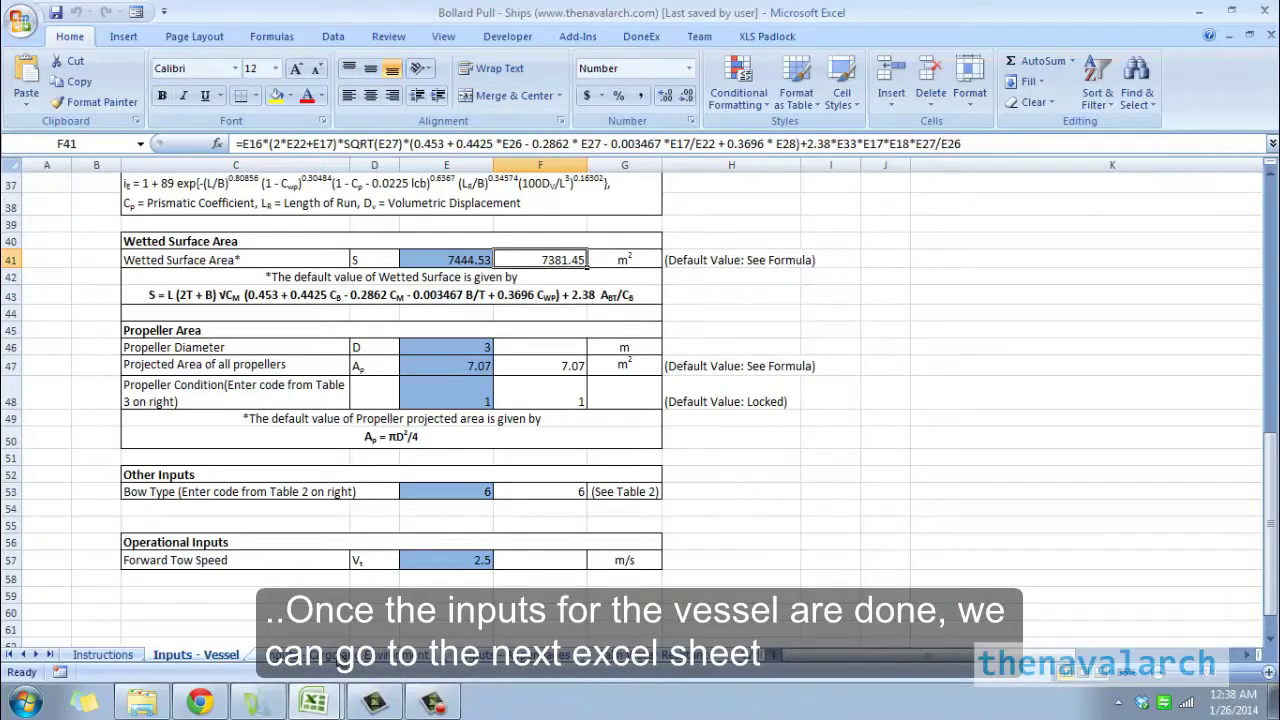
pyautogui.click(340, 655)
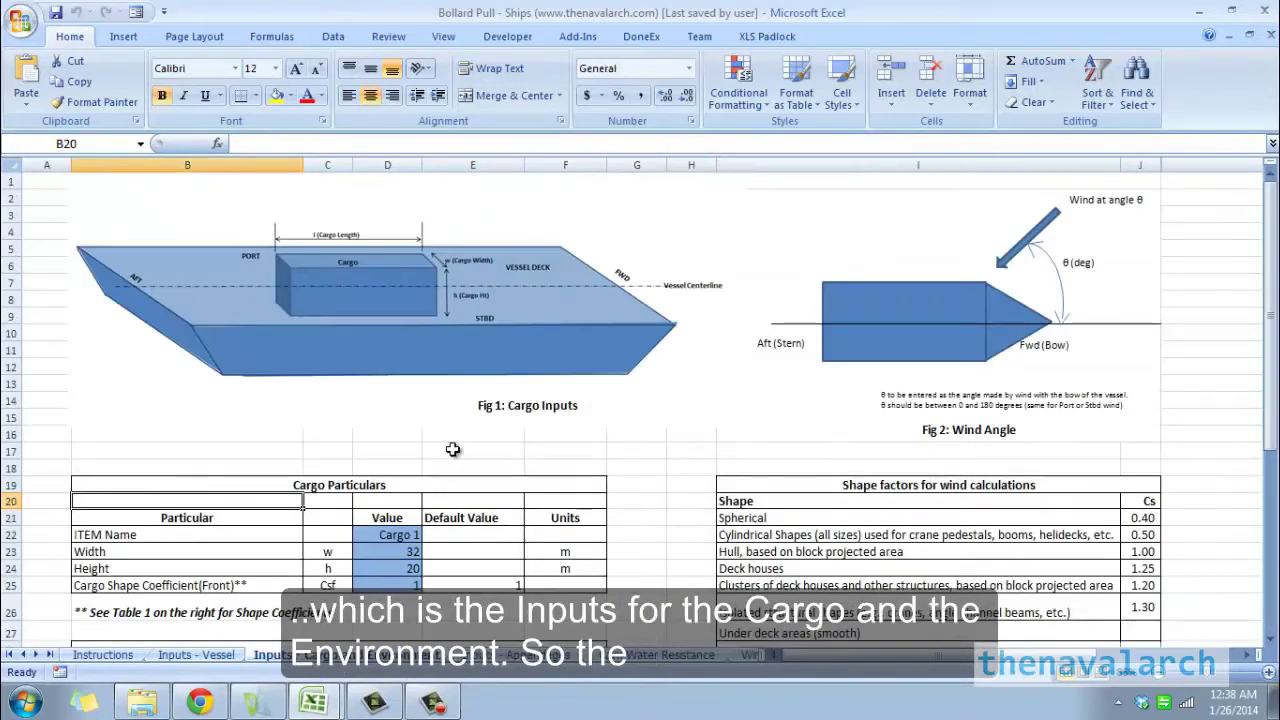
pyautogui.scroll(-1, 452, 449)
pyautogui.scroll(-3, 452, 449)
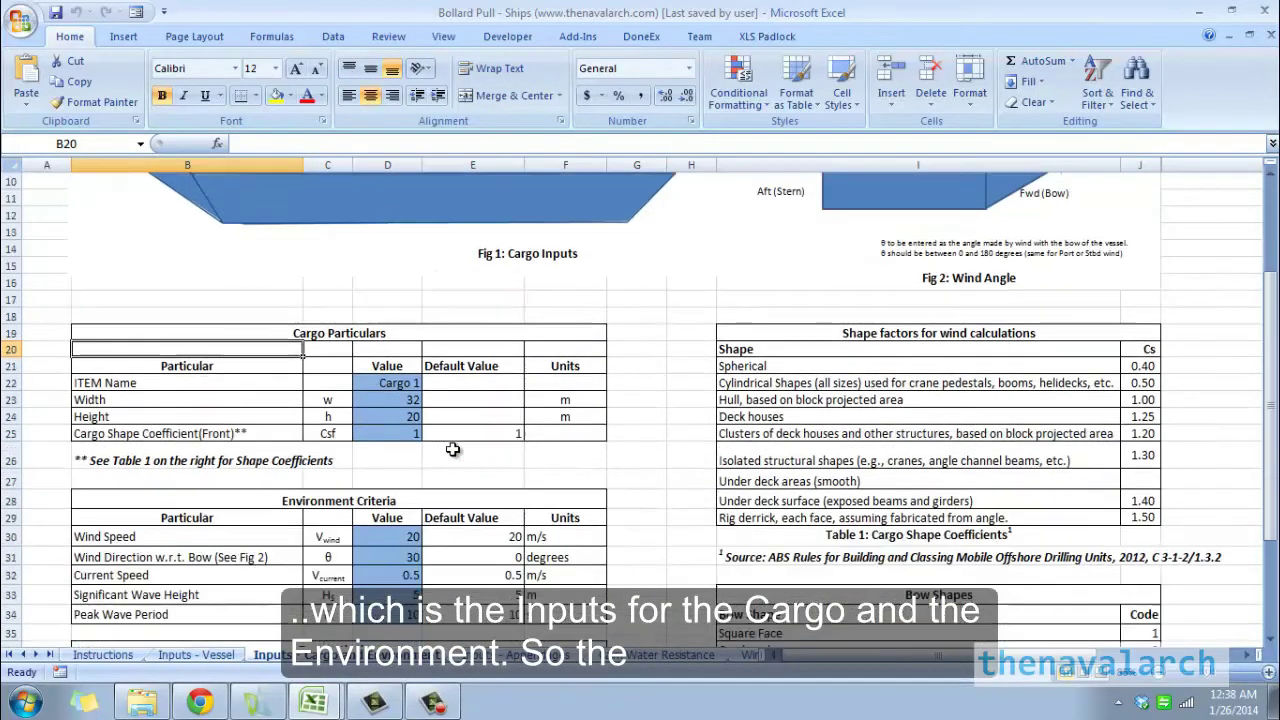
pyautogui.scroll(-1, 452, 449)
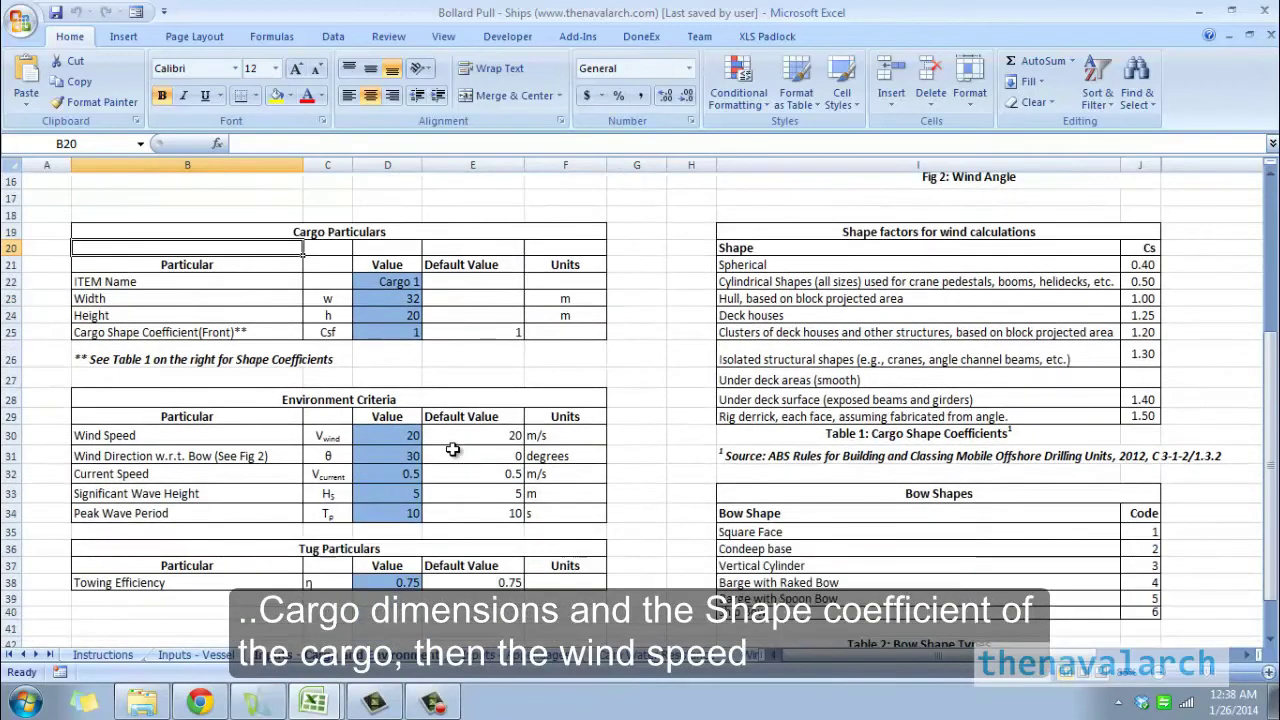
pyautogui.scroll(-1, 452, 449)
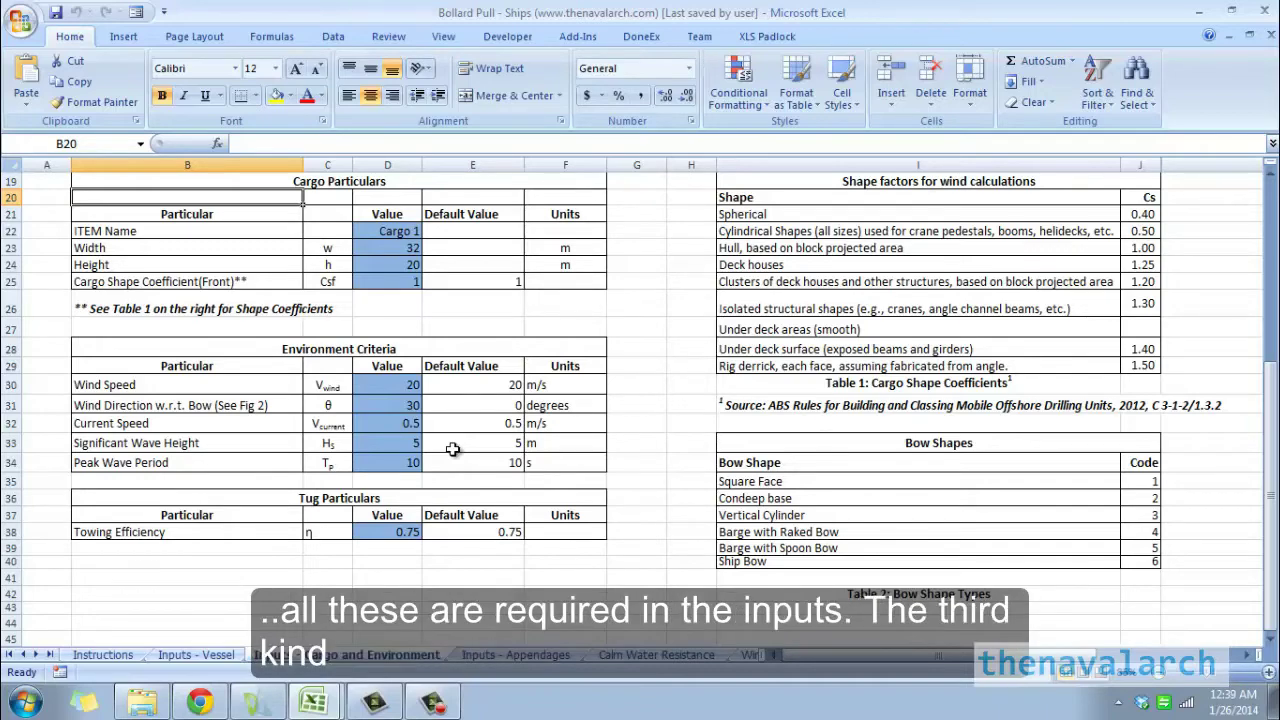
pyautogui.scroll(6, 453, 449)
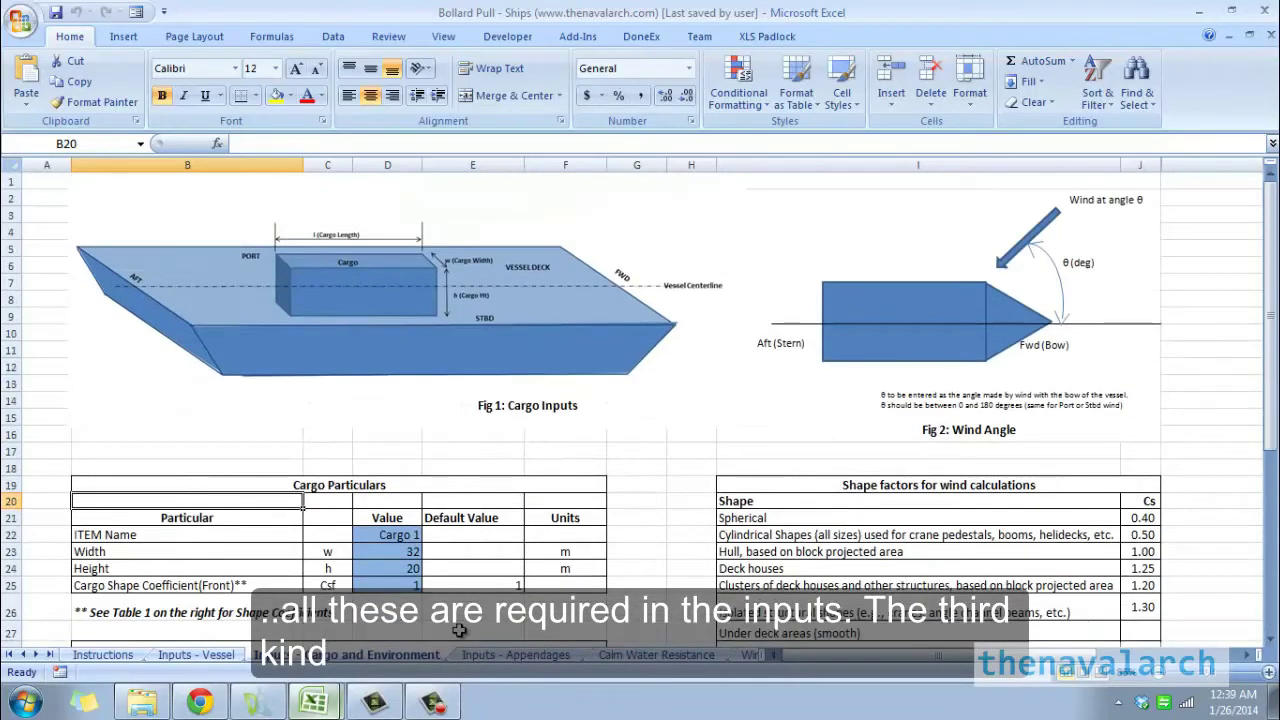
# Step: Show the Inputs - Appendages sheet with rudder type 2 and a 50 m² rudder wetted area
pyautogui.click(515, 655)
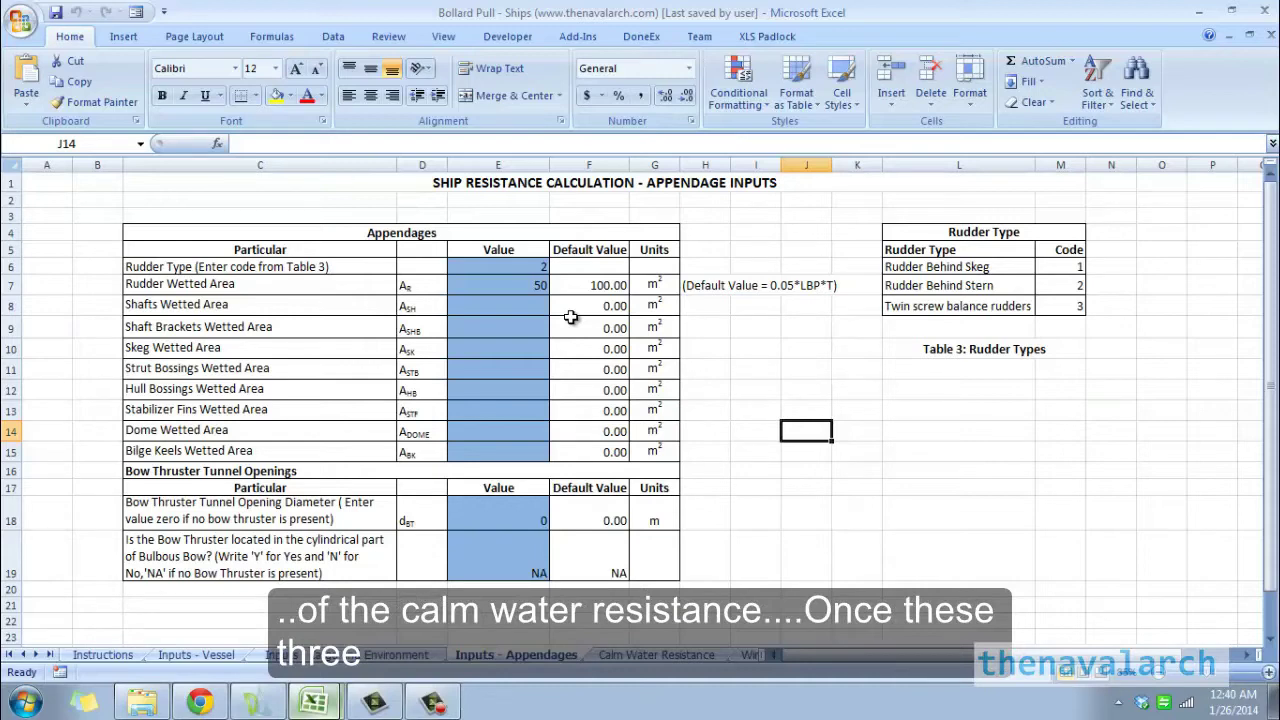
# Step: Revisit the Vessel, Cargo and Environment, and Appendages input sheets, then reach Calm Water Resistance
pyautogui.click(222, 655)
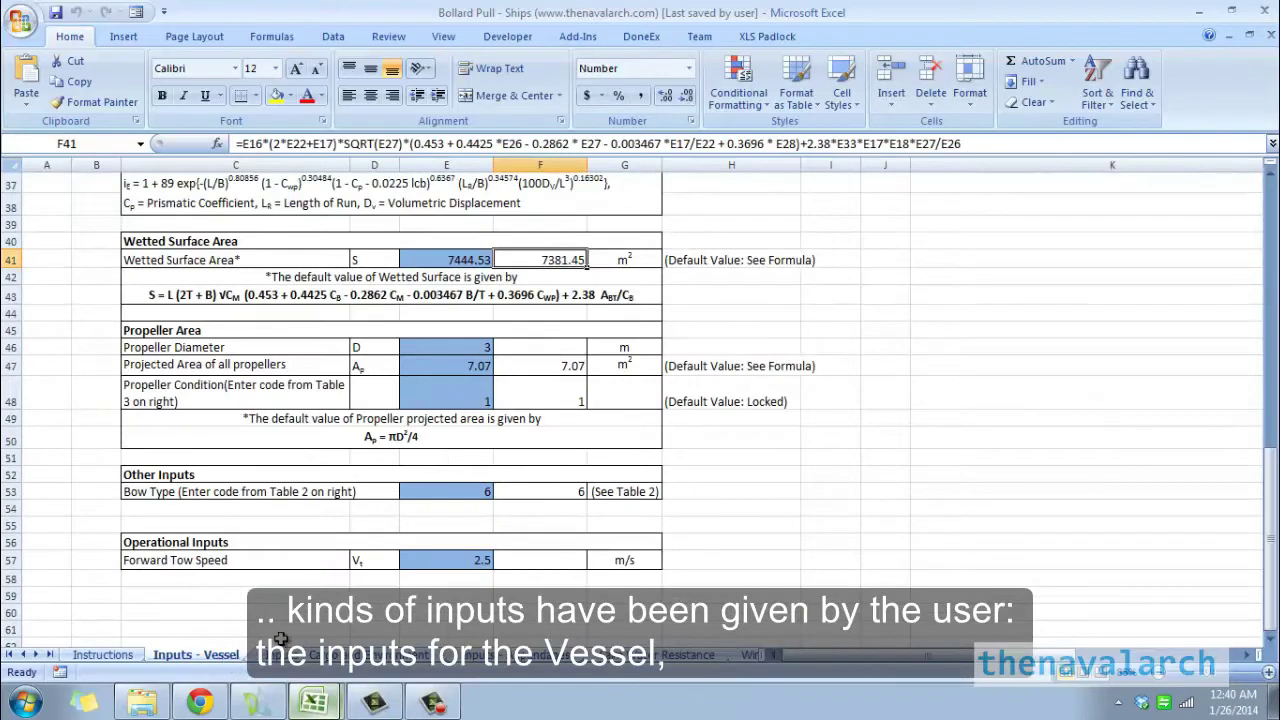
pyautogui.click(330, 660)
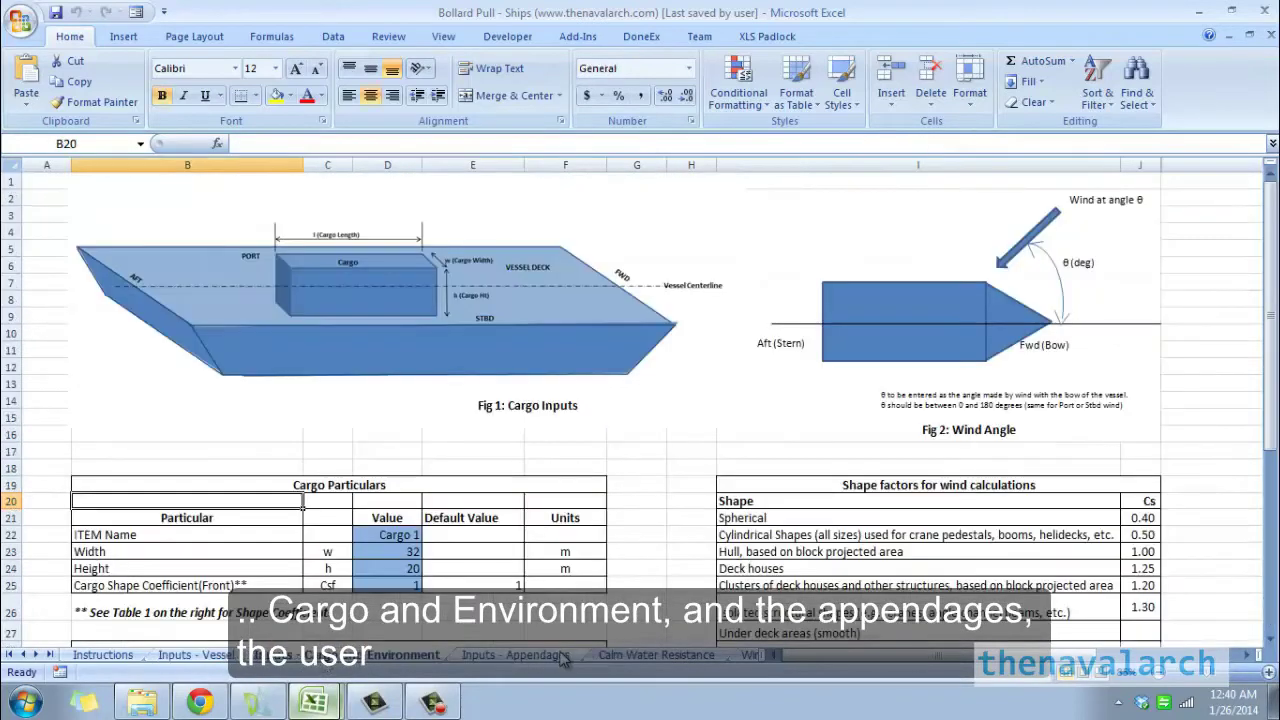
pyautogui.click(515, 655)
pyautogui.hotkey('ctrl', 'pagedown')
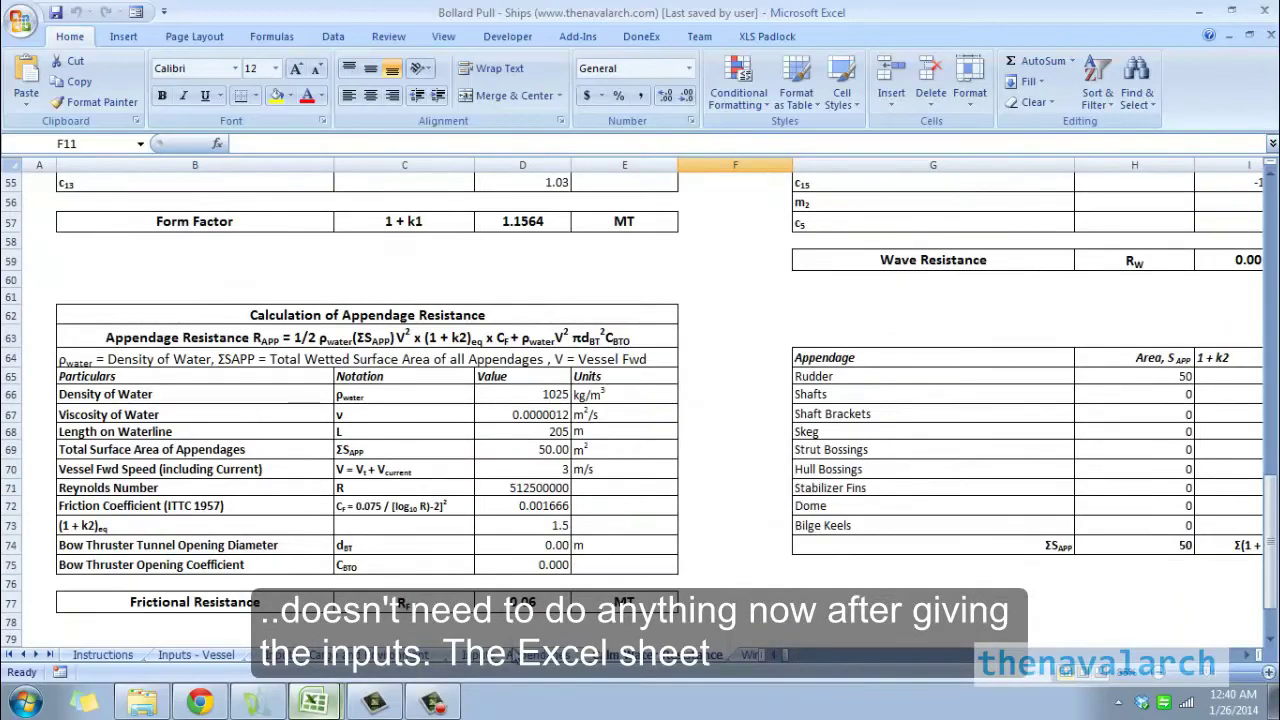
# Step: Return to the Calm Water Resistance sheet and scroll through its resistance calculations
pyautogui.click(508, 658)
pyautogui.click(618, 658)
pyautogui.scroll(18, 686, 570)
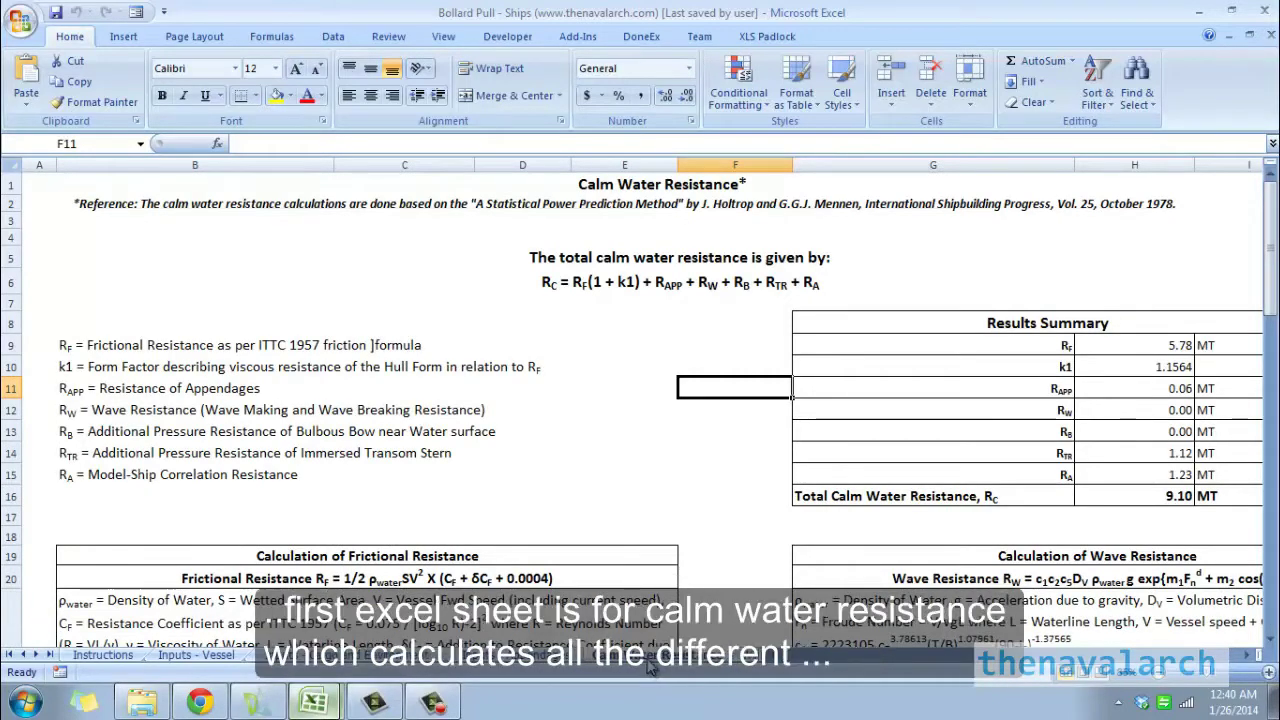
pyautogui.scroll(-7, 745, 452)
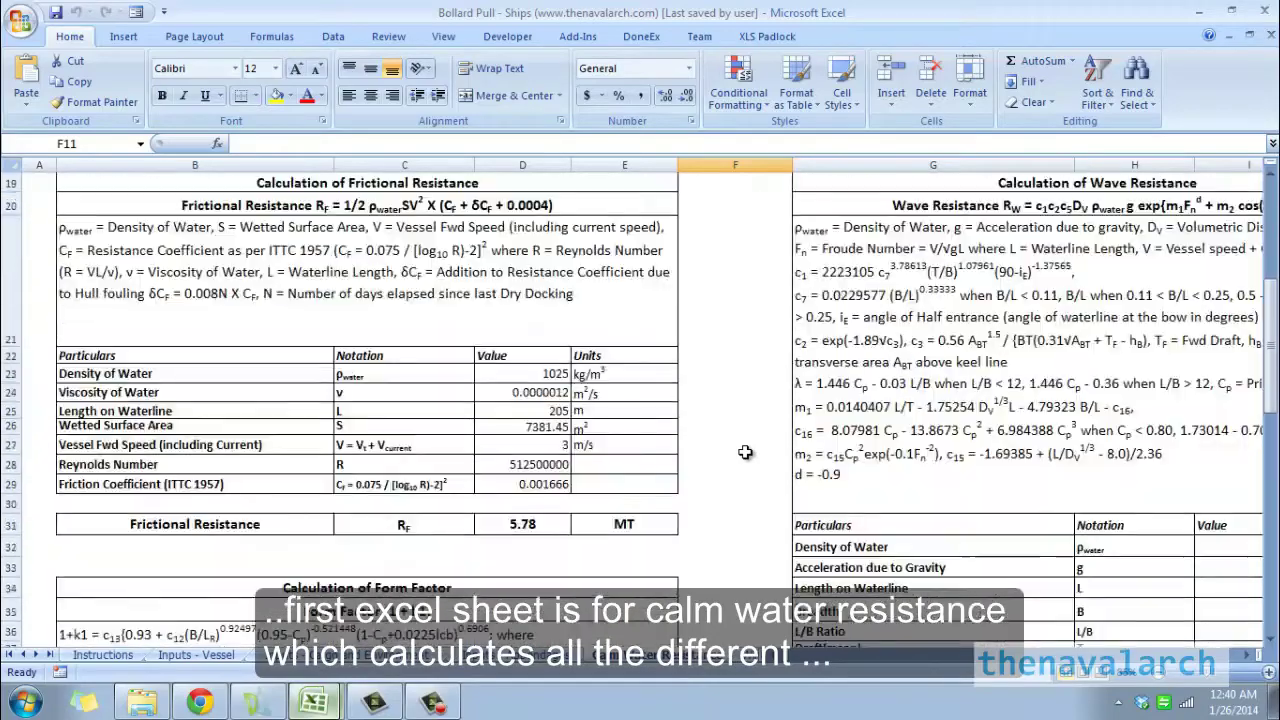
pyautogui.scroll(-2, 745, 452)
pyautogui.scroll(9, 745, 452)
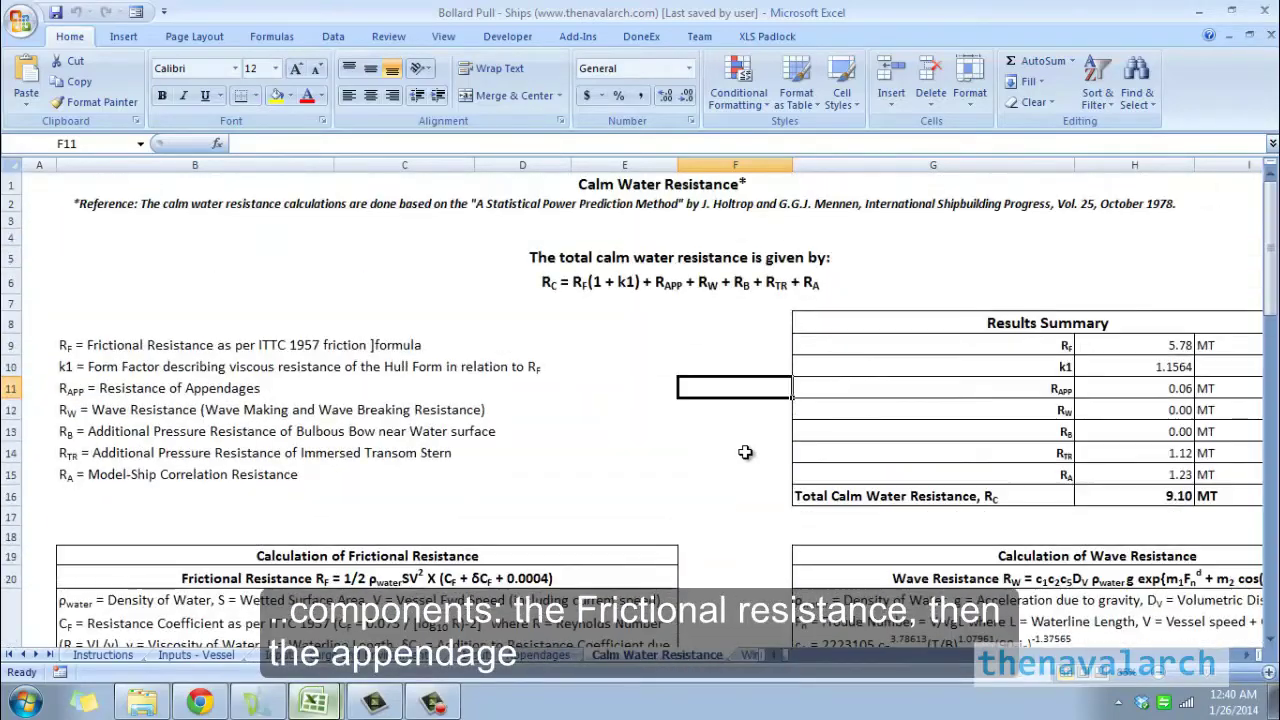
pyautogui.scroll(-3, 745, 452)
pyautogui.scroll(-13, 745, 452)
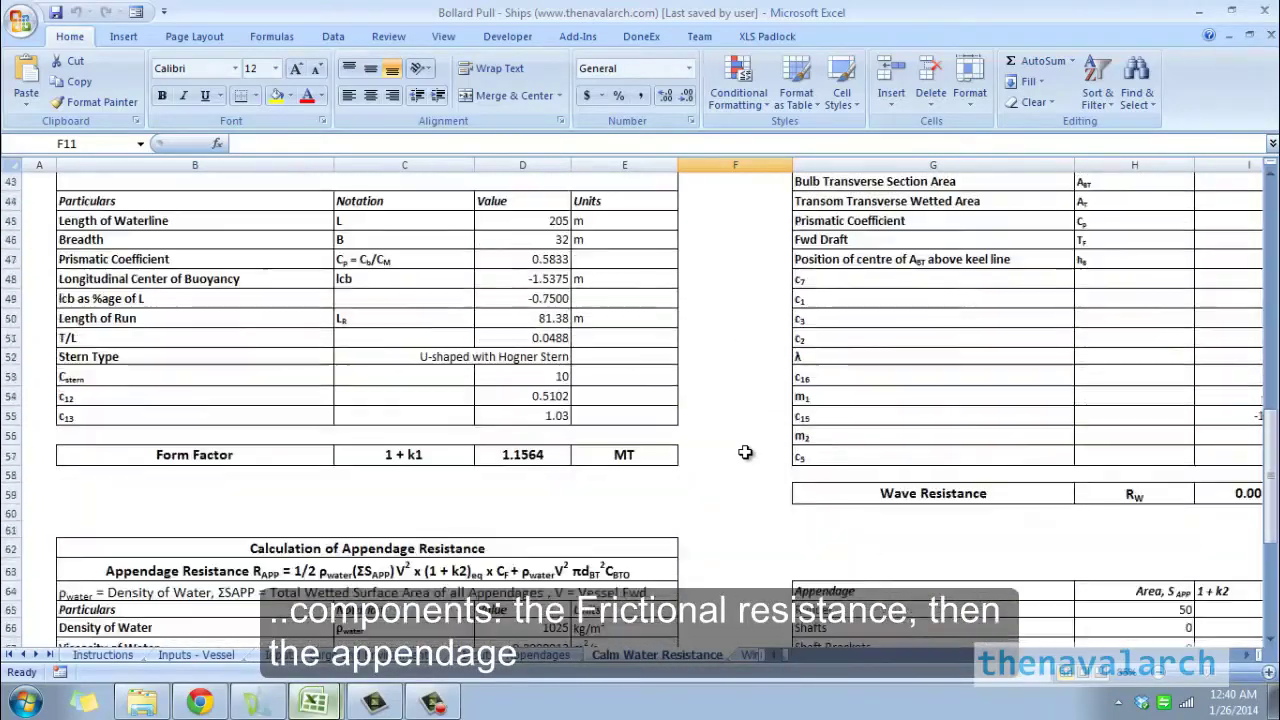
pyautogui.scroll(12, 745, 452)
pyautogui.scroll(4, 745, 452)
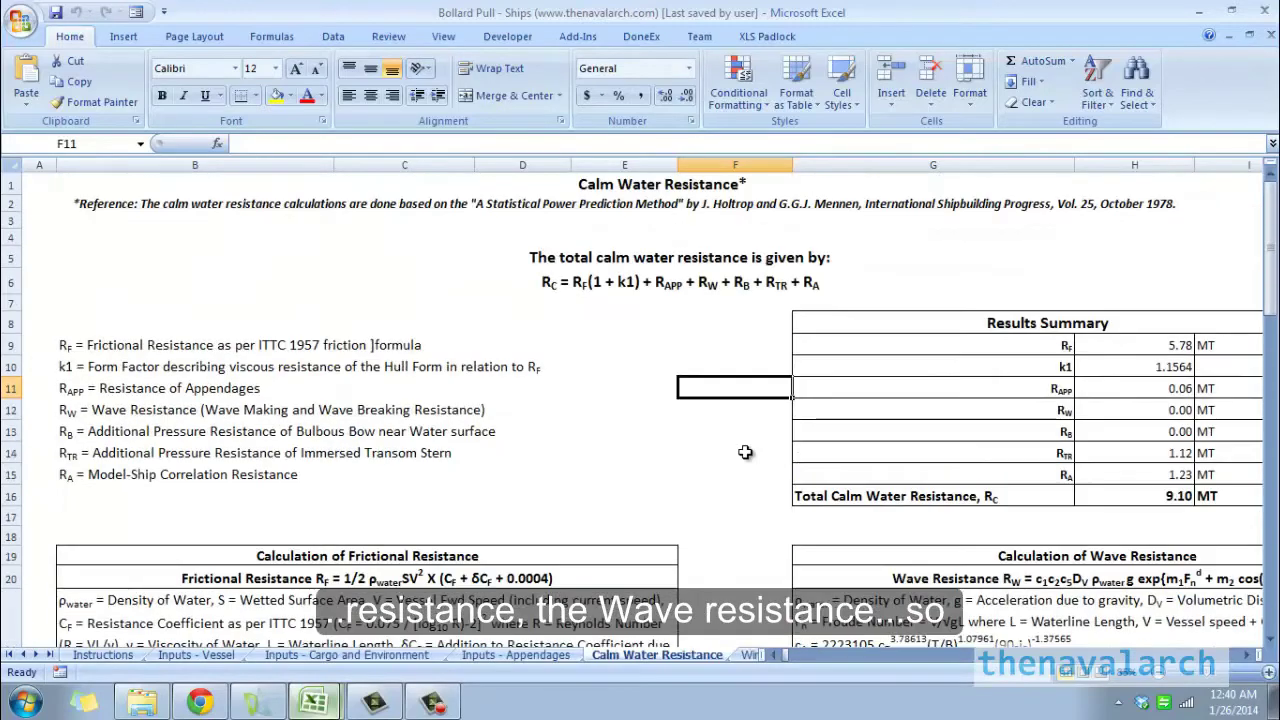
# Step: Show H16's formula =H9*H10+H11+H12+H13+H14+H15 giving 9.10 MT total calm water resistance
pyautogui.hscroll(3, 745, 452)
pyautogui.scroll(-14, 745, 452)
pyautogui.hscroll(-3, 745, 452)
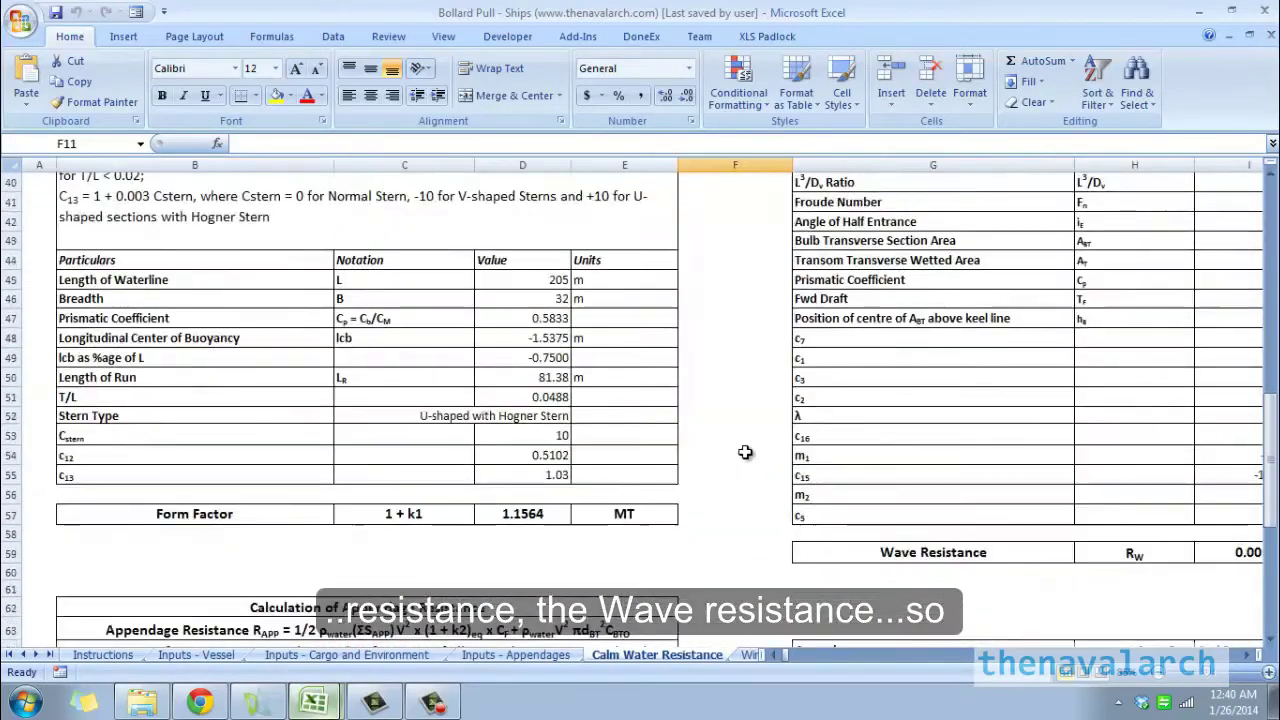
pyautogui.scroll(-2, 745, 452)
pyautogui.hscroll(4, 745, 452)
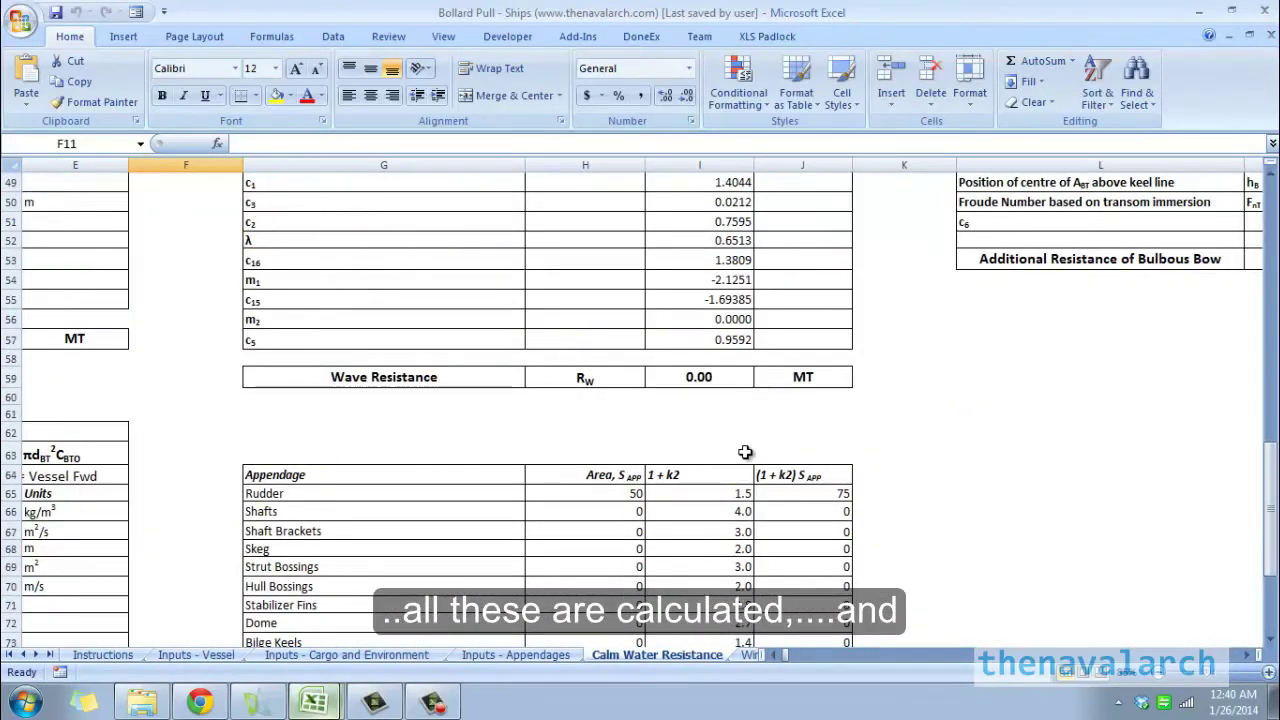
pyautogui.scroll(-1, 745, 452)
pyautogui.scroll(17, 745, 452)
pyautogui.hscroll(6, 745, 452)
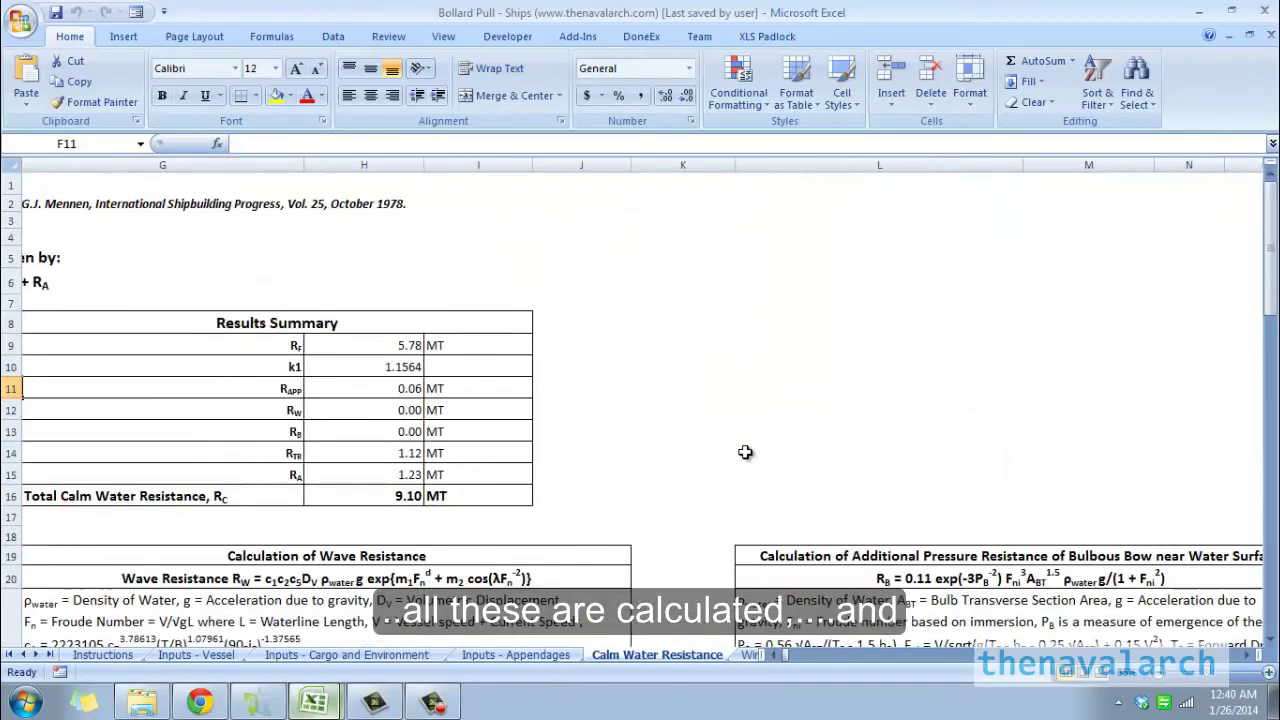
pyautogui.hscroll(-10, 745, 452)
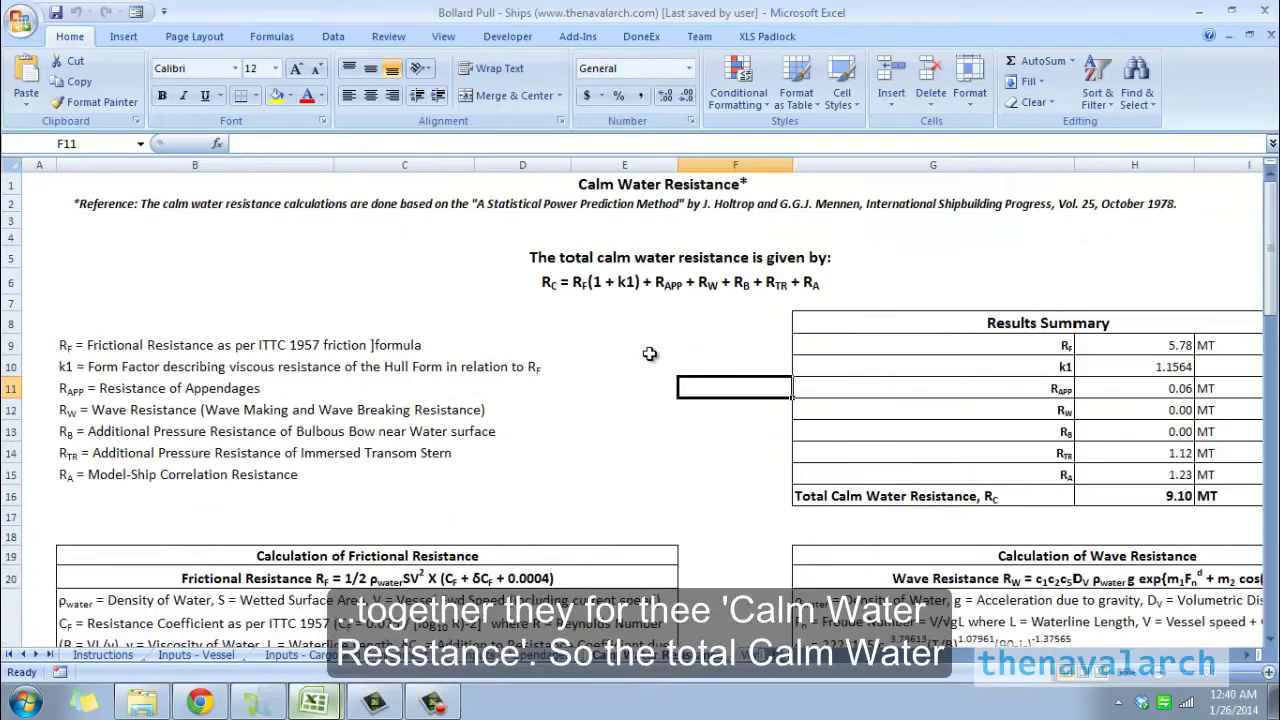
pyautogui.click(1157, 495)
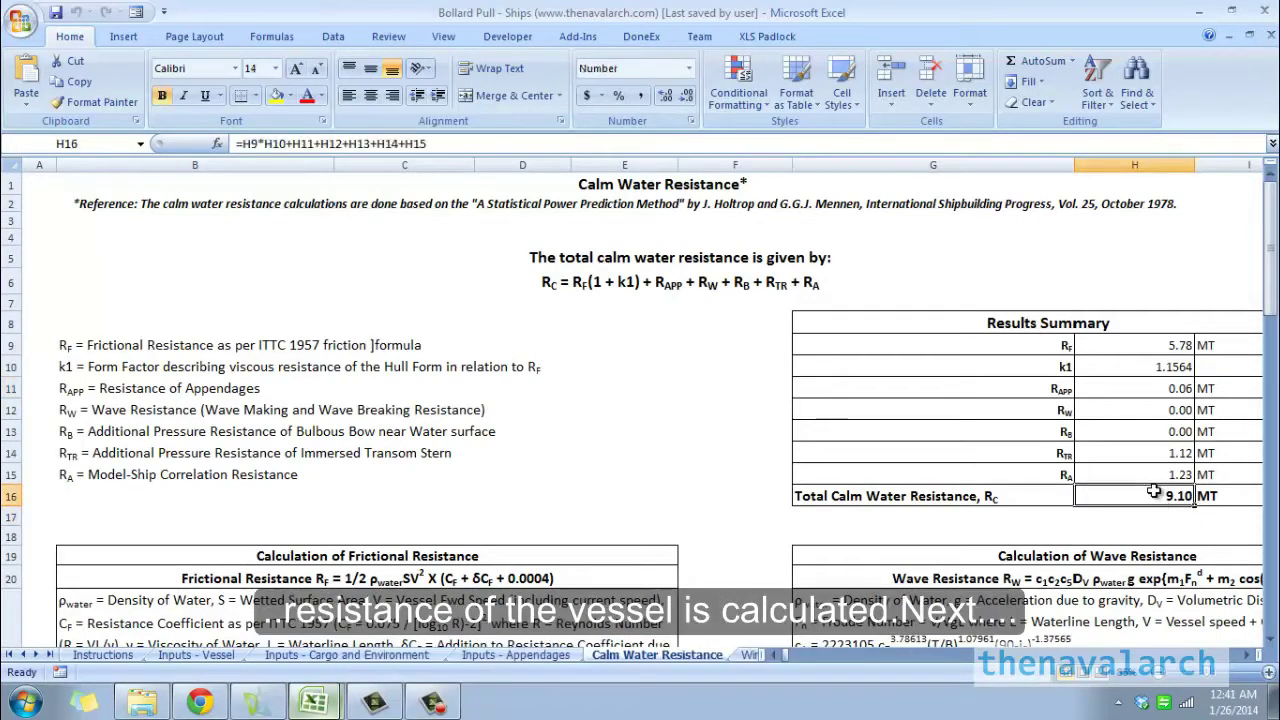
# Step: Review the Wind Loads Zone 1 hull area and height formulas, then go to Wave Drift Force
pyautogui.click(752, 655)
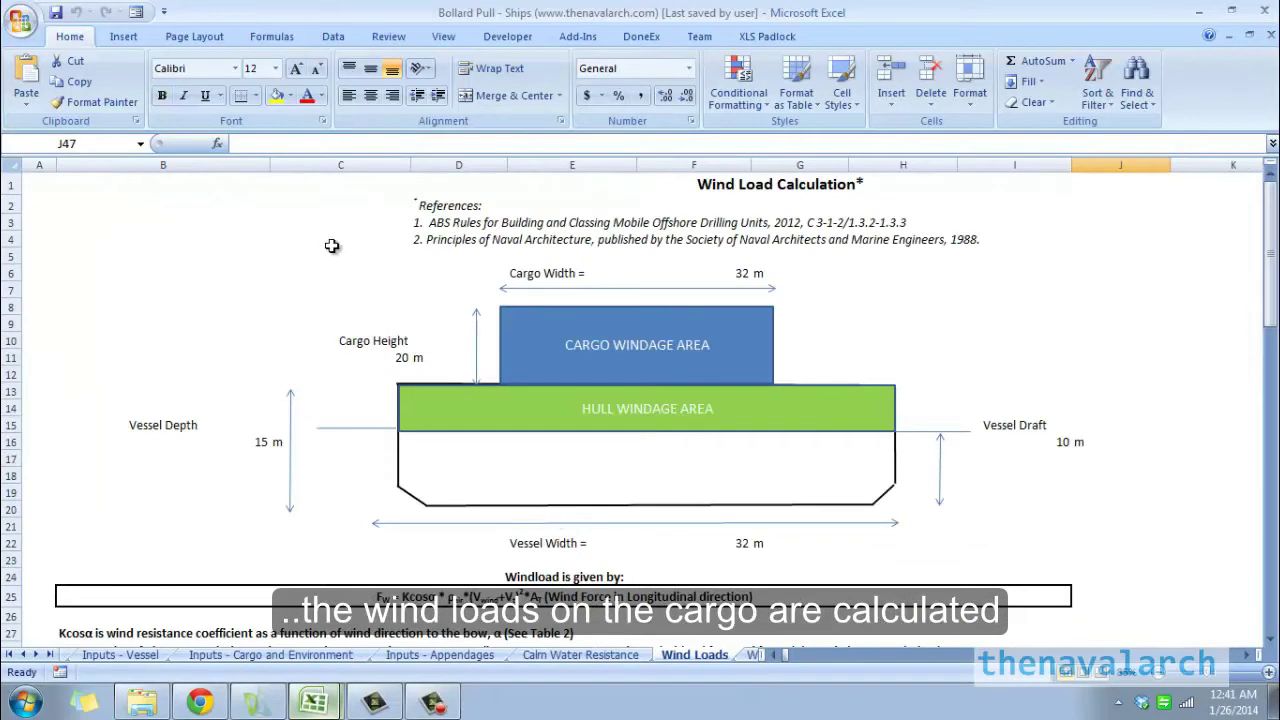
pyautogui.scroll(-2, 332, 247)
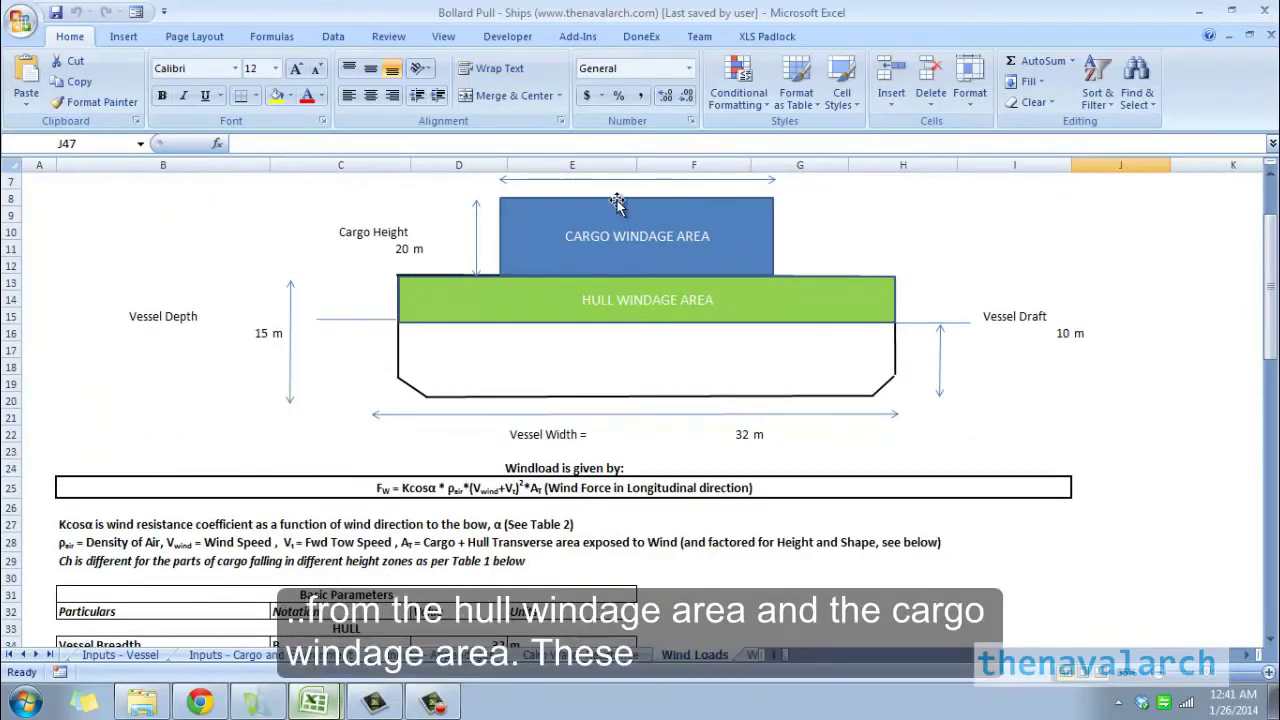
pyautogui.scroll(-1, 269, 396)
pyautogui.scroll(-10, 269, 396)
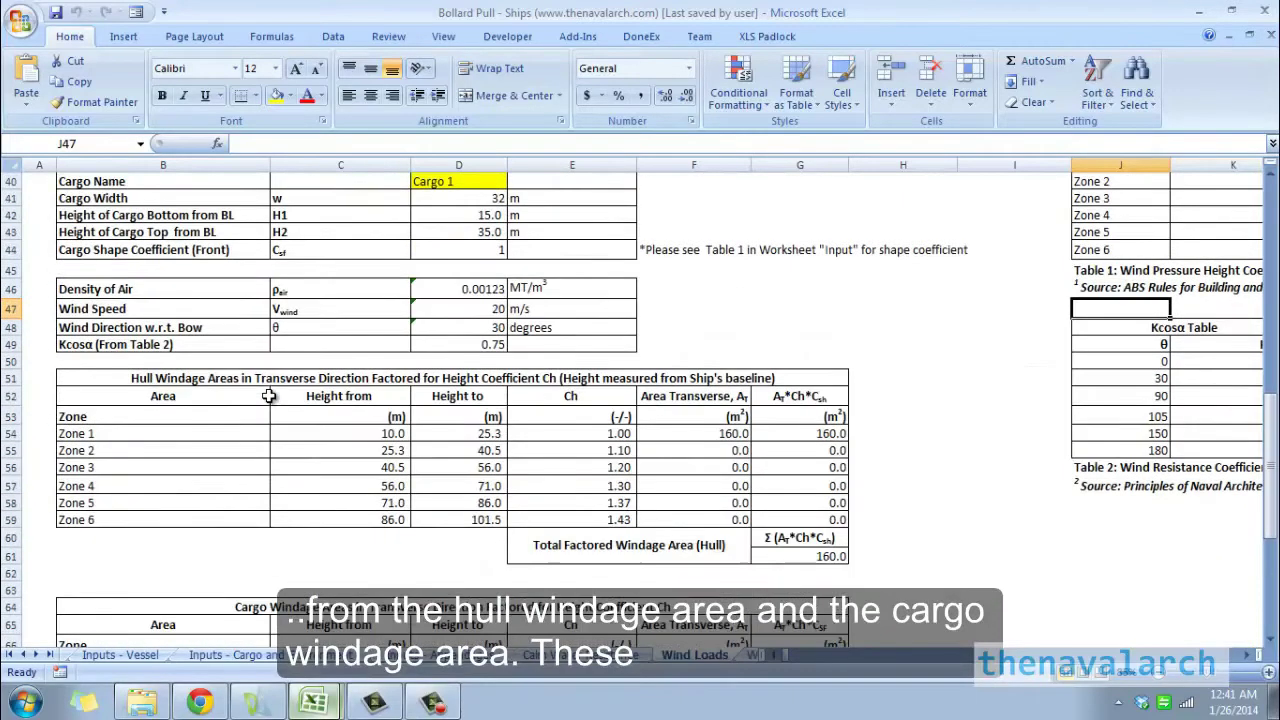
pyautogui.click(705, 433)
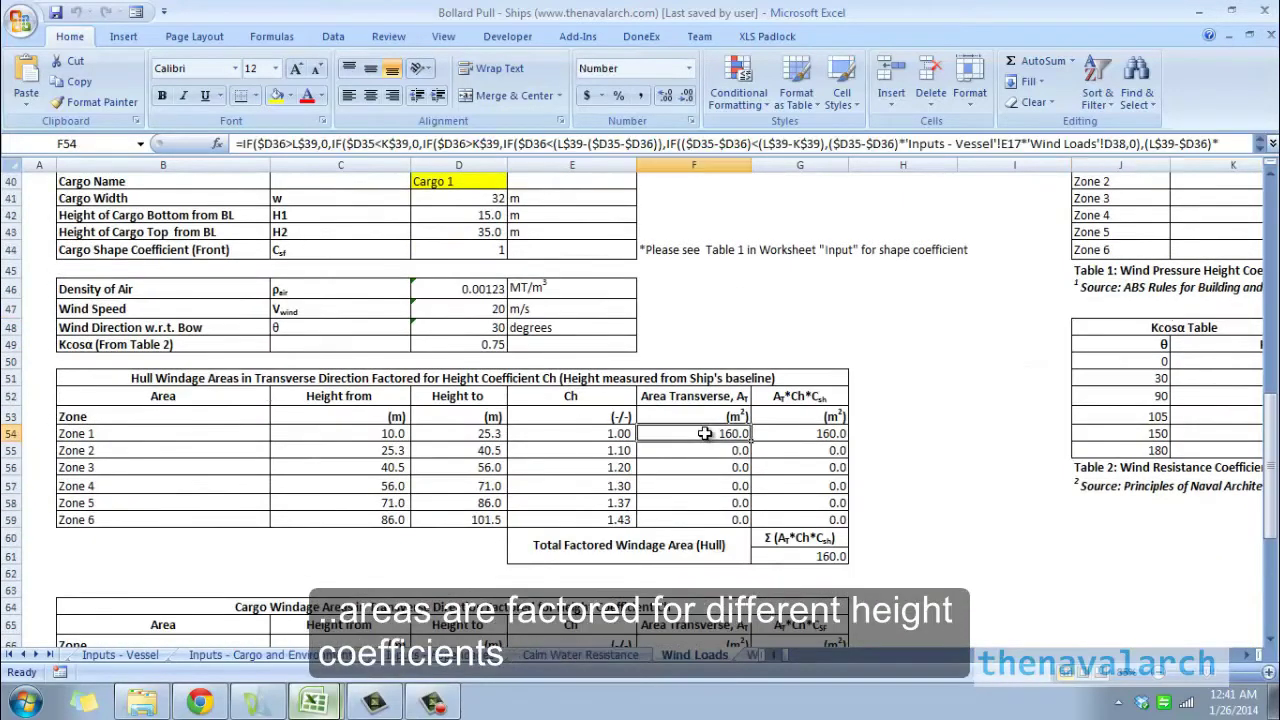
pyautogui.click(435, 438)
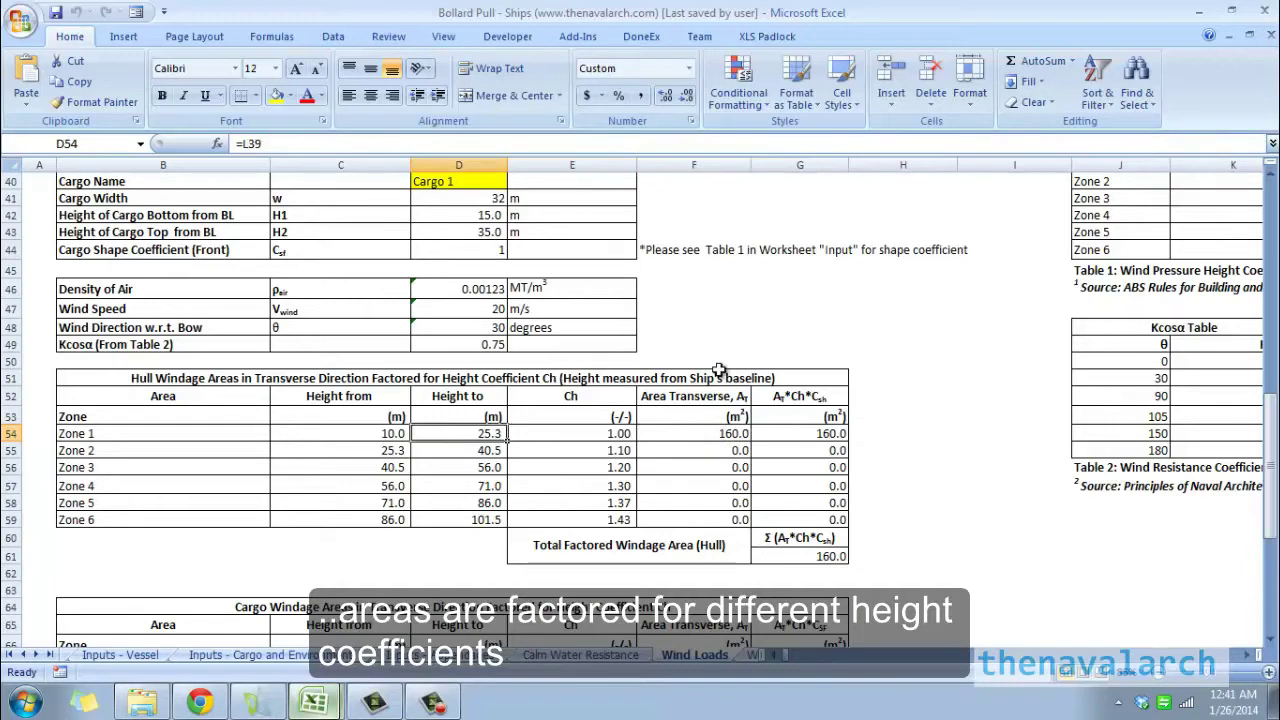
pyautogui.scroll(-7, 757, 350)
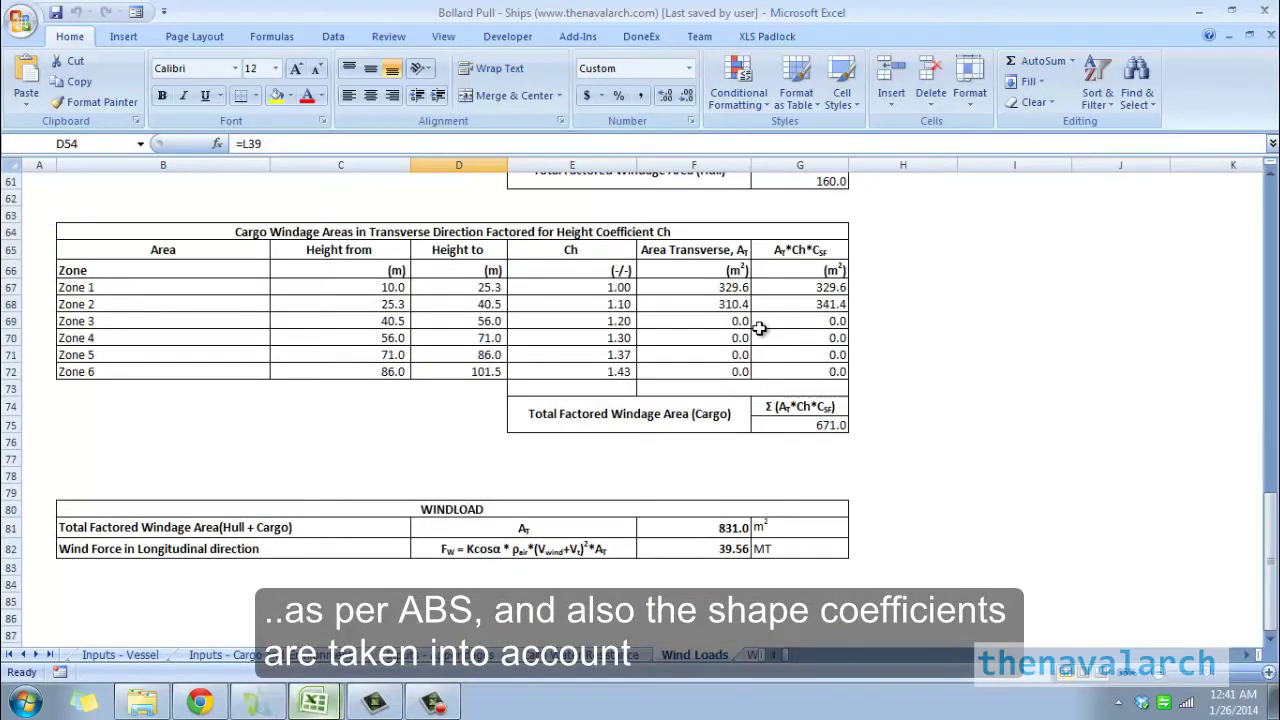
pyautogui.hotkey('ctrl', 'pagedown')
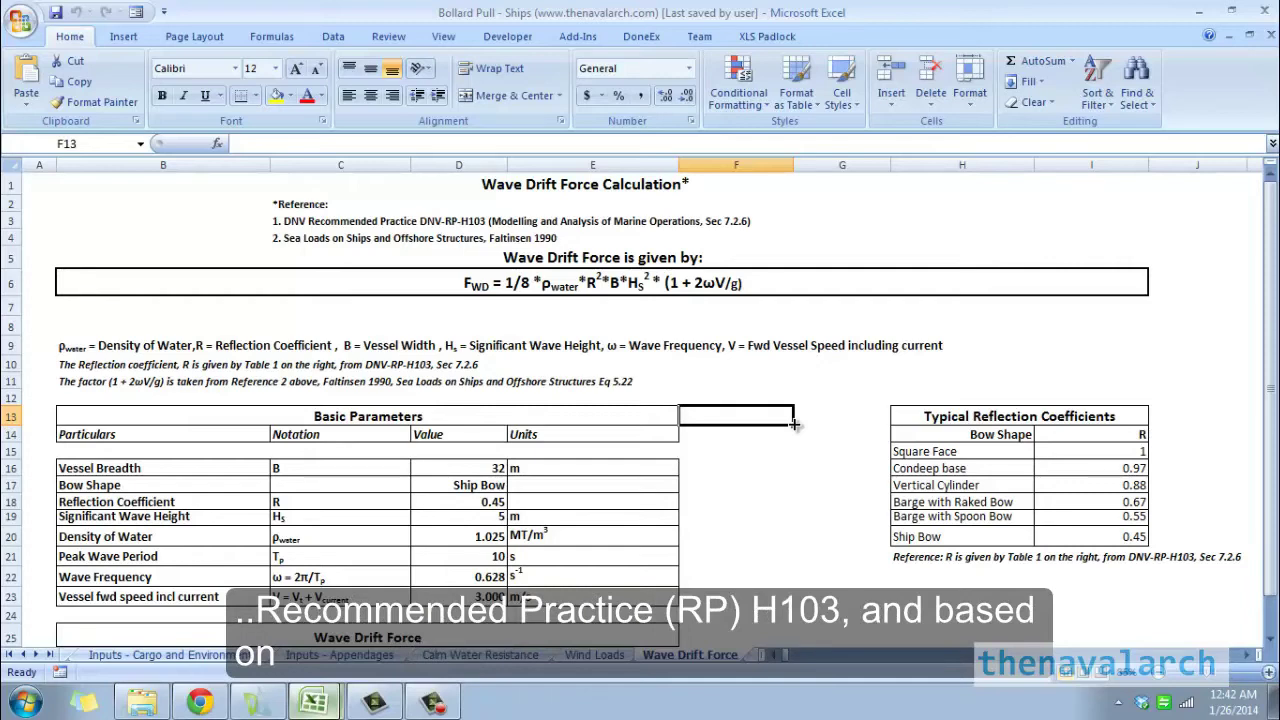
pyautogui.scroll(-2, 793, 424)
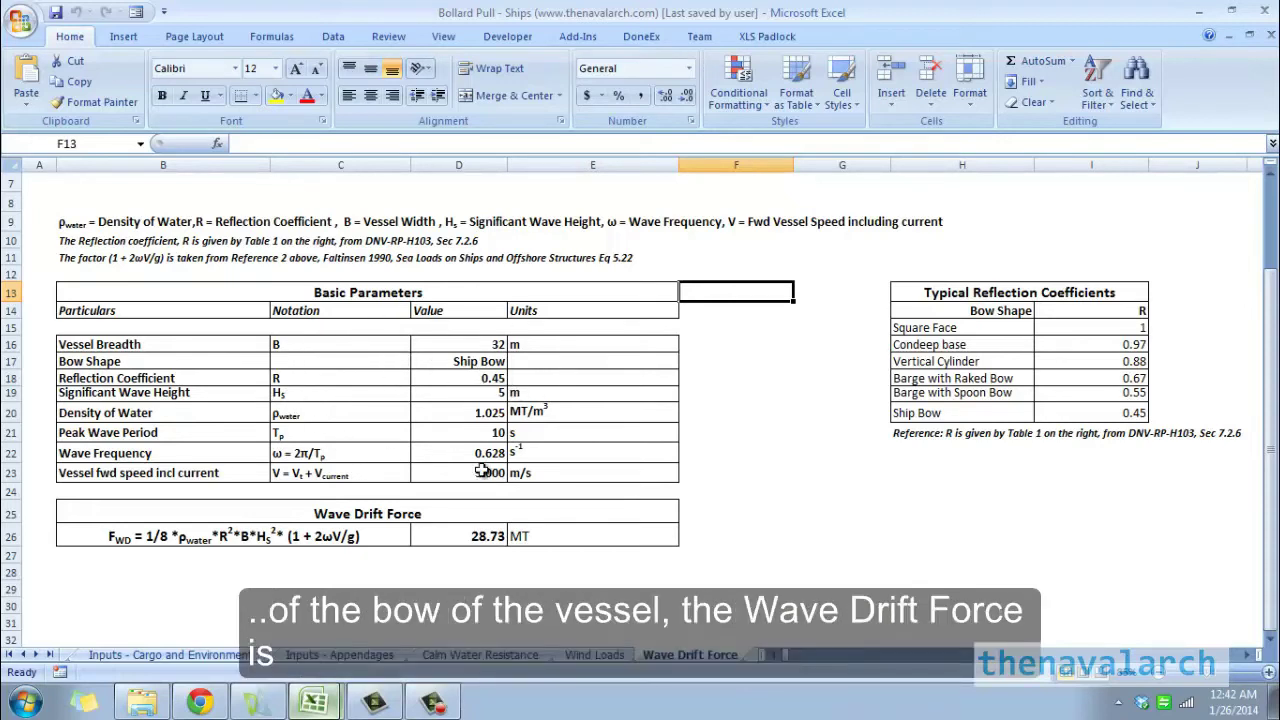
pyautogui.click(480, 538)
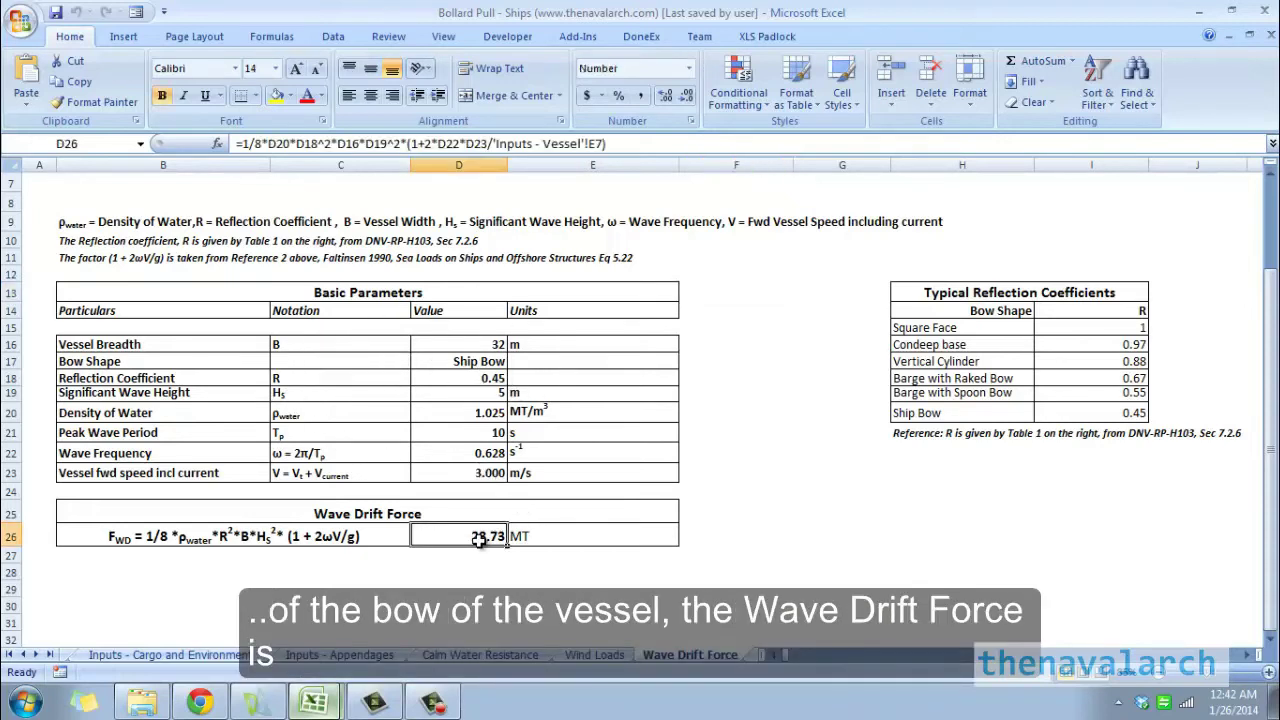
pyautogui.scroll(2, 772, 492)
pyautogui.click(762, 412)
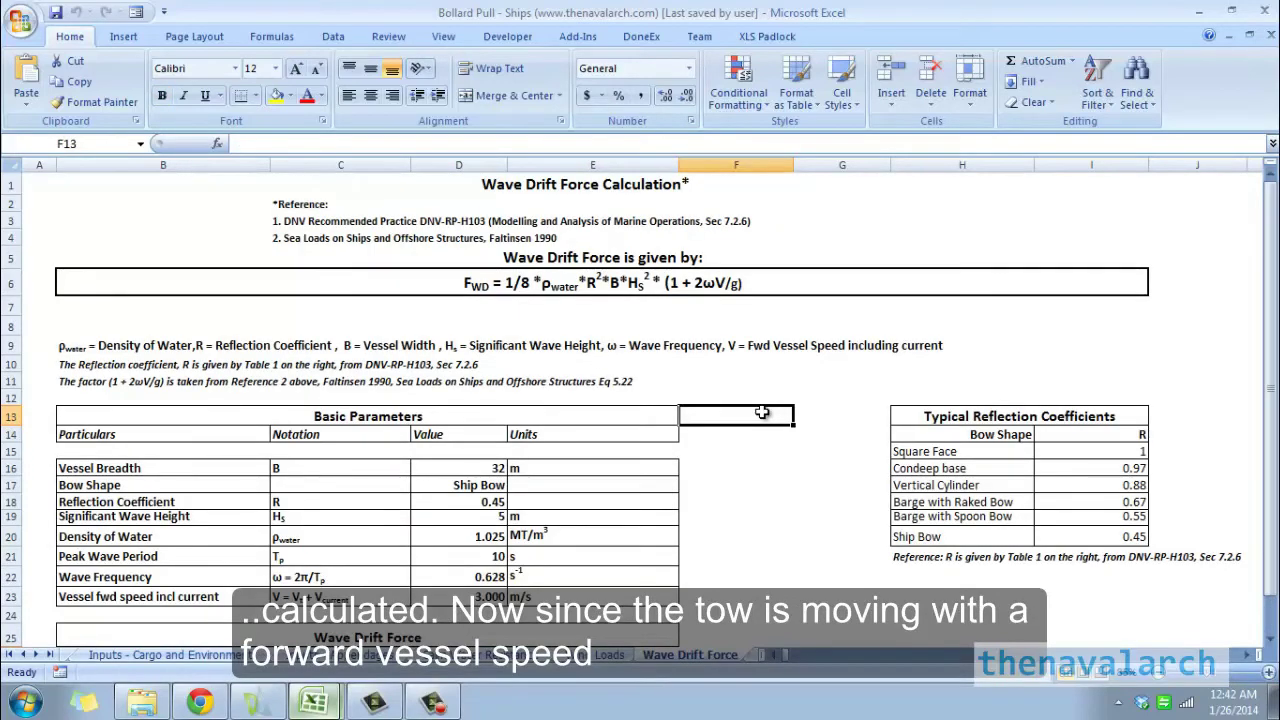
pyautogui.click(768, 283)
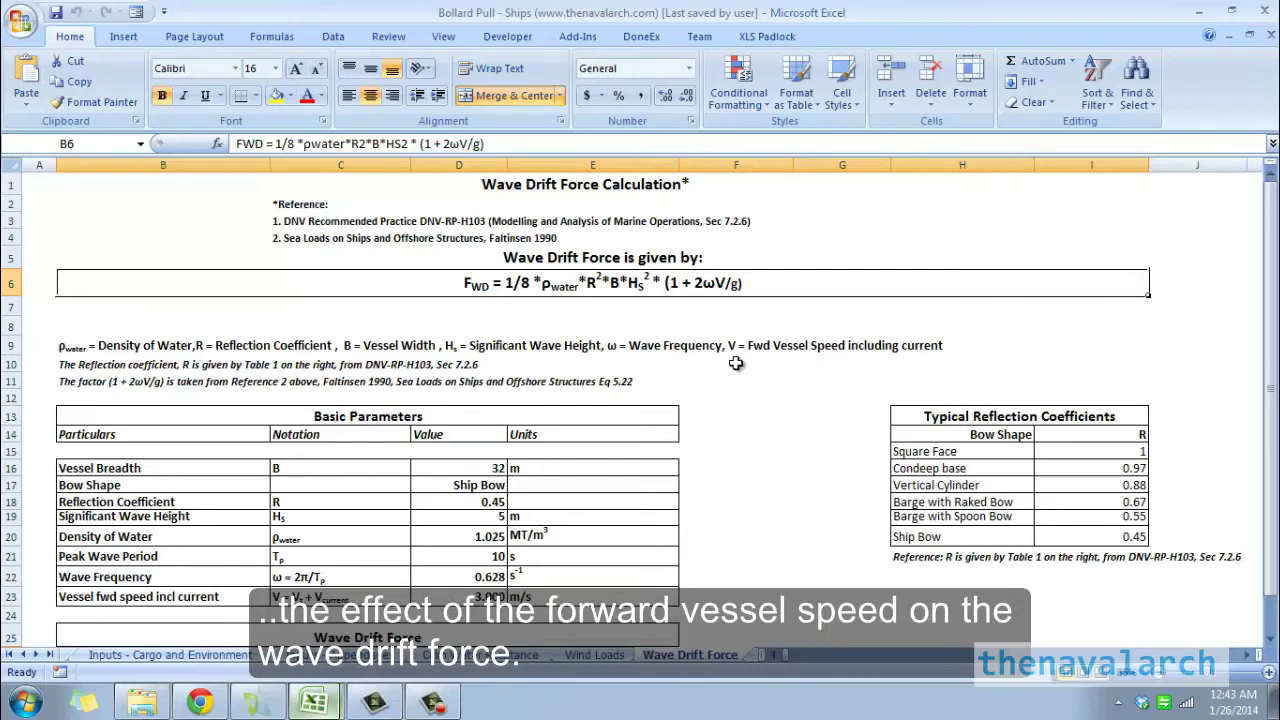
# Step: Inspect the Propeller Resistance equation, then bring up the Final Forces summary with 120.04 MT bollard pull
pyautogui.hotkey('ctrl', 'pagedown')
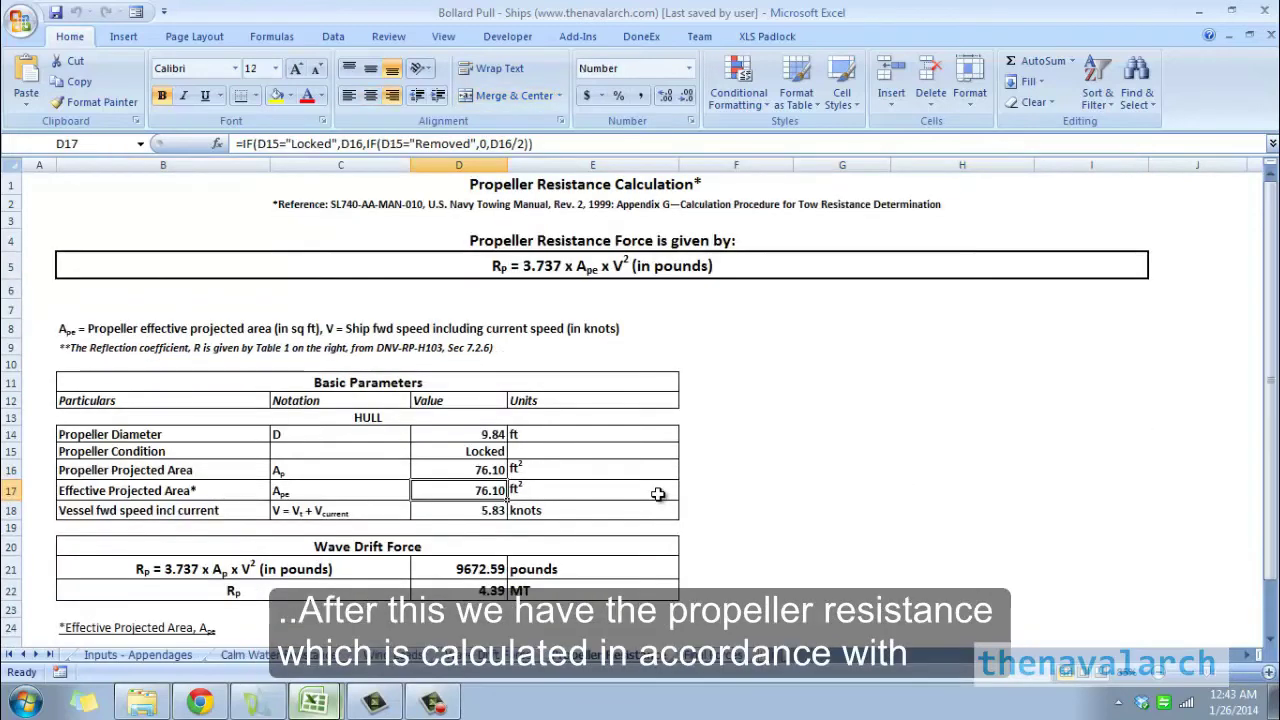
pyautogui.click(795, 260)
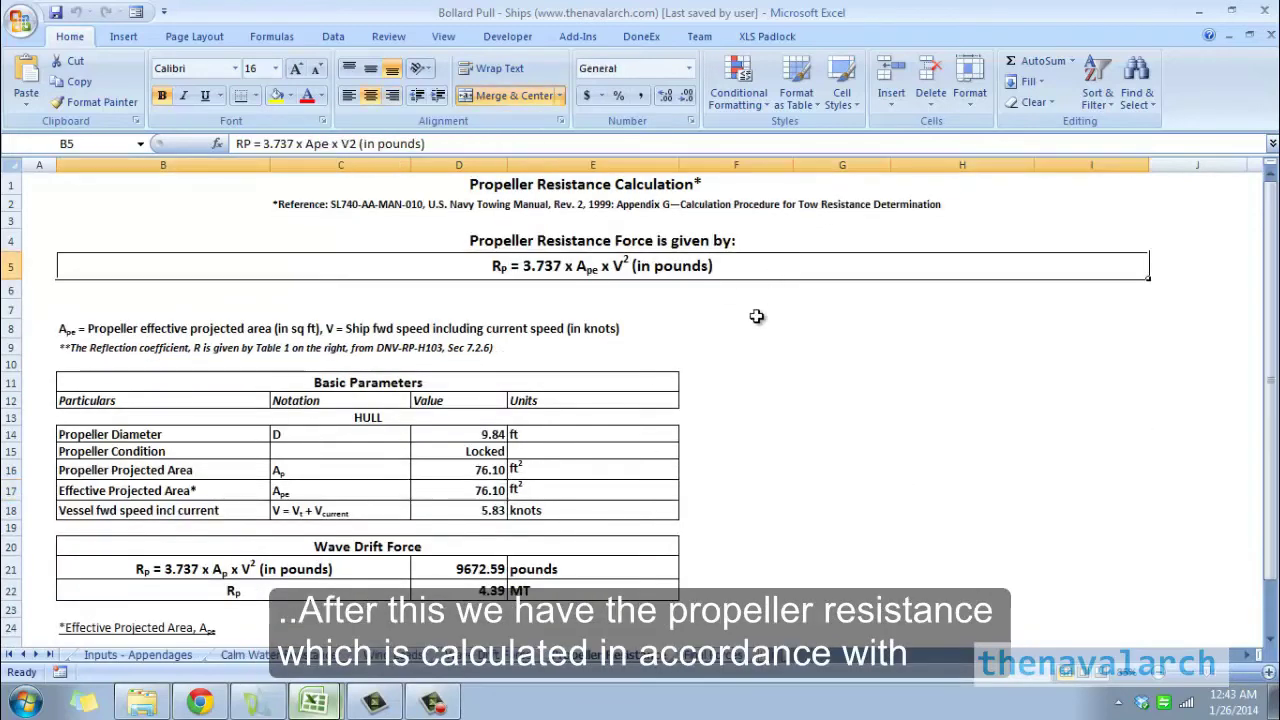
pyautogui.click(756, 327)
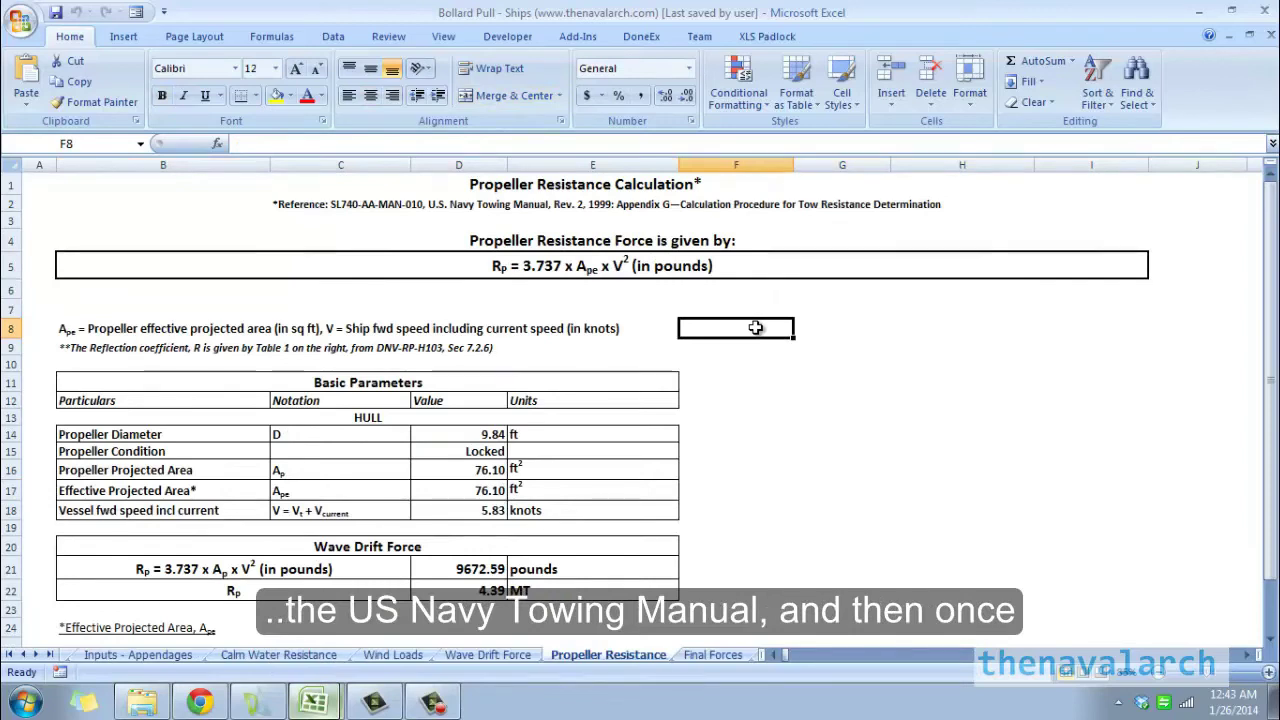
pyautogui.click(798, 451)
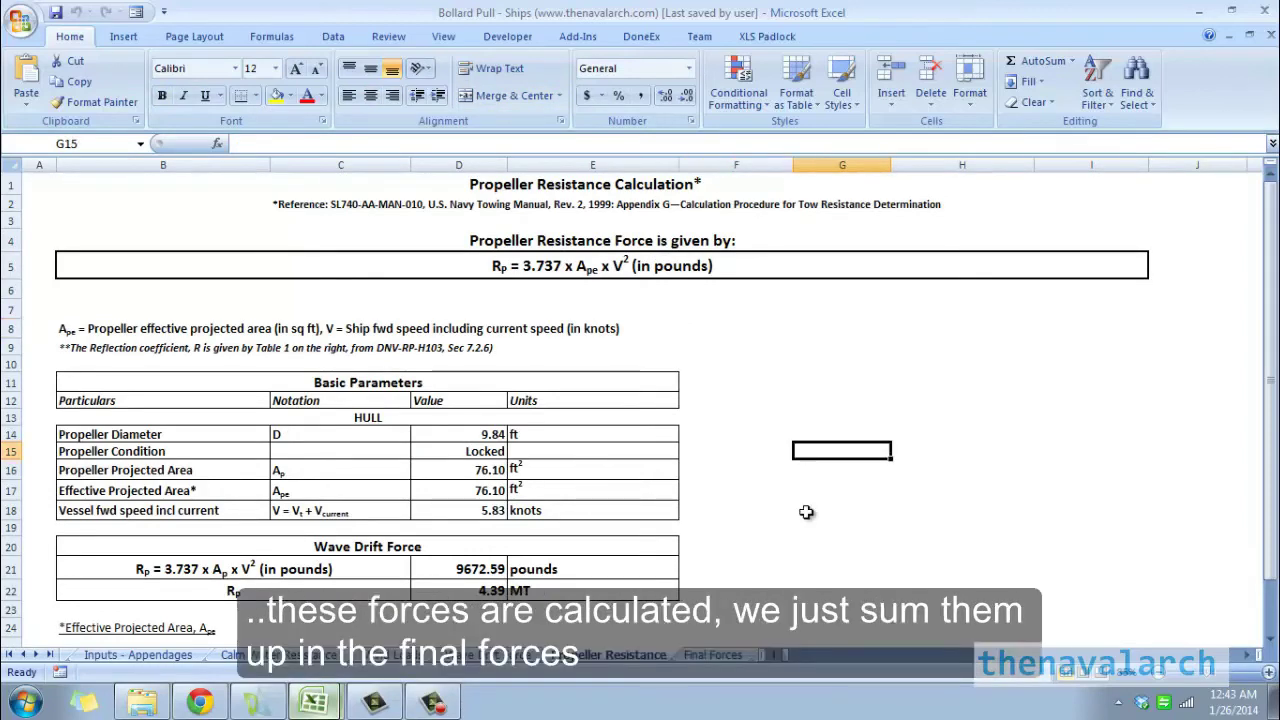
pyautogui.click(712, 654)
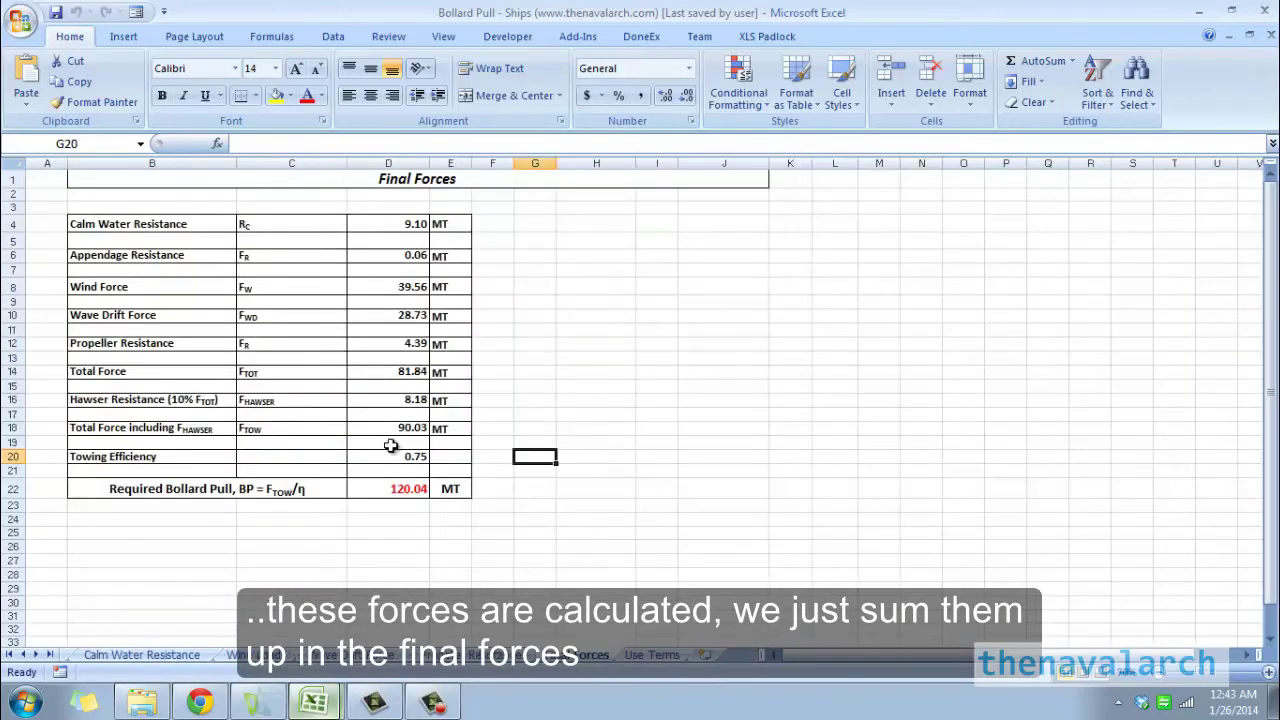
# Step: Inspect the hawser resistance (10% of total), total force and towing efficiency formulas
pyautogui.click(395, 400)
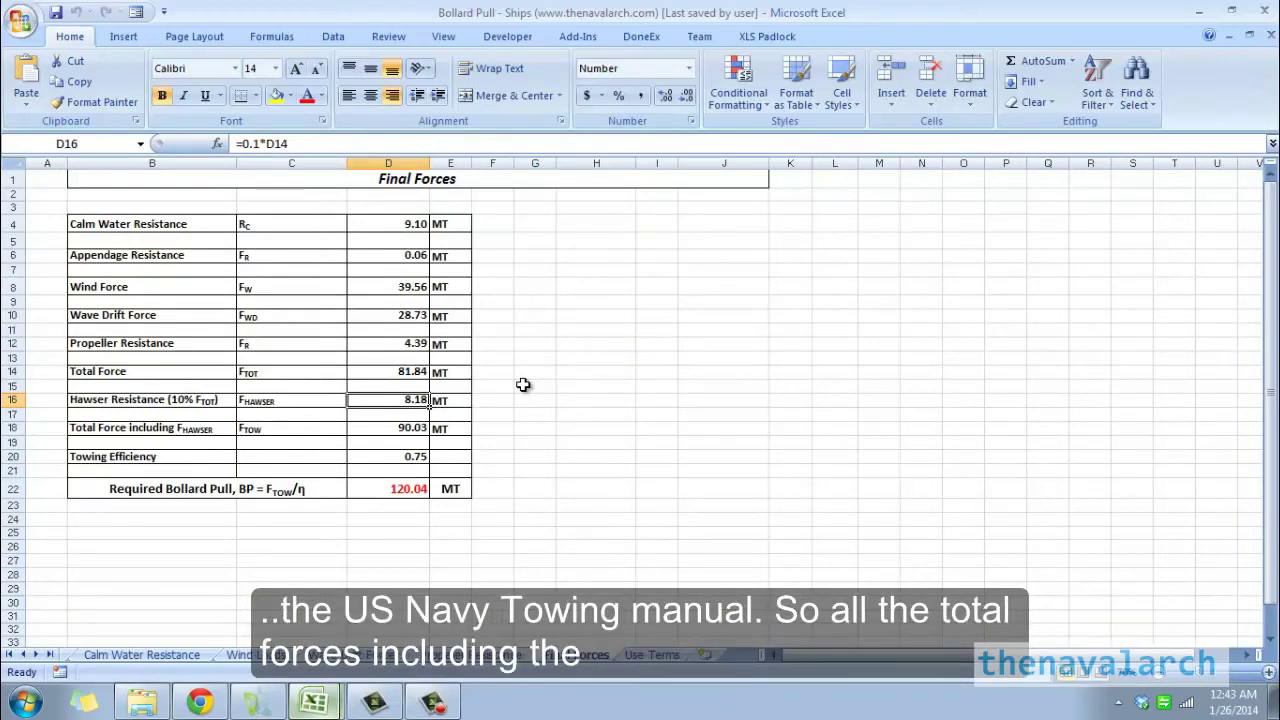
pyautogui.press('Down')
pyautogui.press('Down')
pyautogui.press('Down')
pyautogui.press('Down')
pyautogui.press('Down')
pyautogui.press('Down')
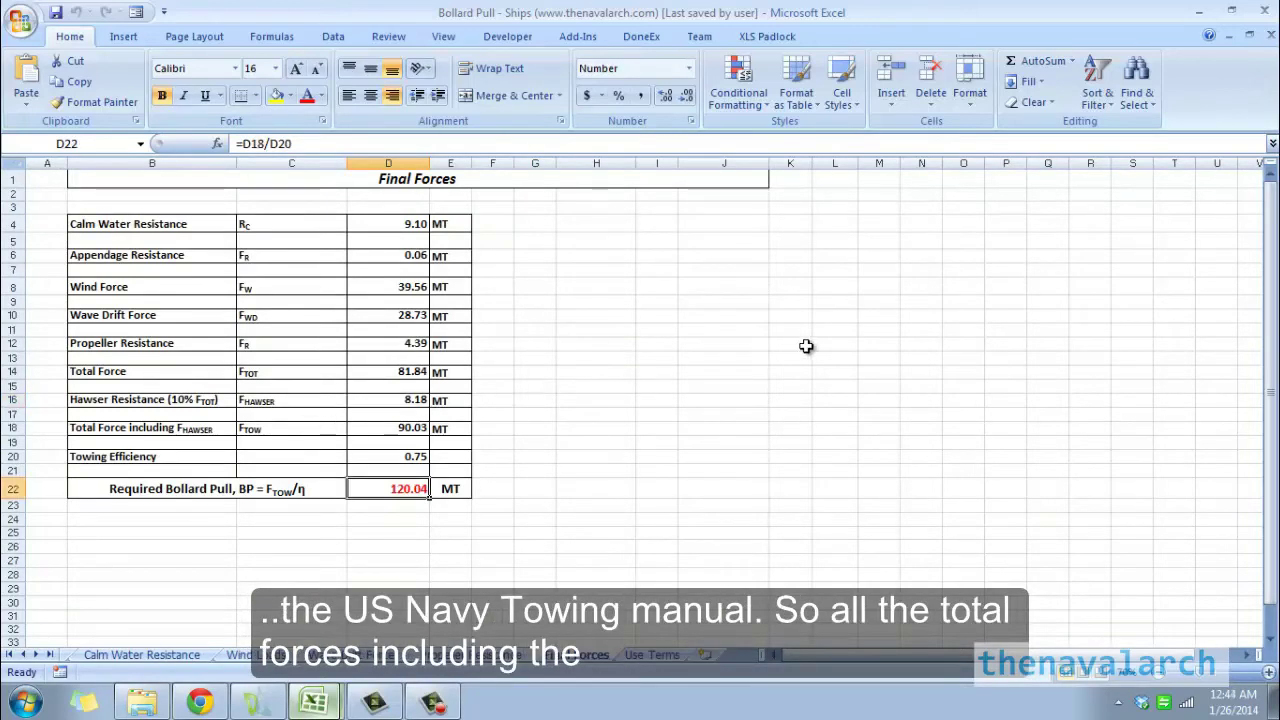
pyautogui.click(410, 428)
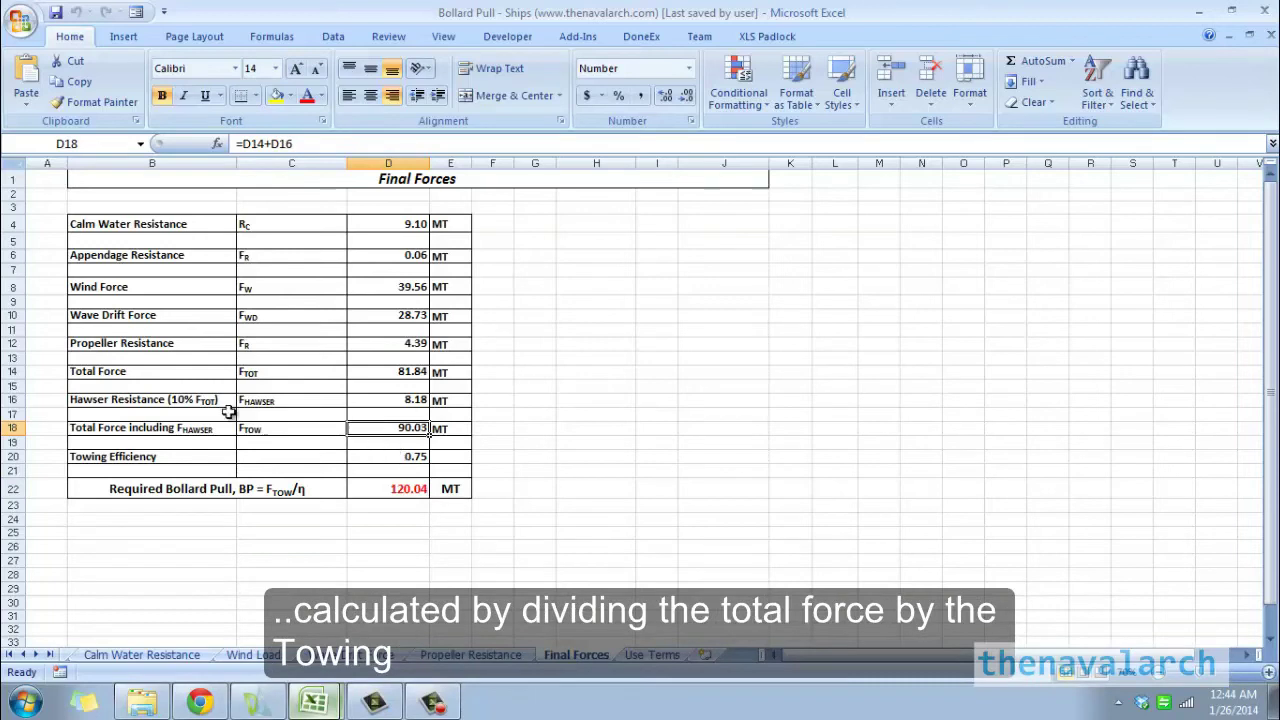
pyautogui.click(392, 458)
# Step: Recheck the 120.04 MT required bollard pull formula, then return to the Instructions sheet
pyautogui.click(391, 488)
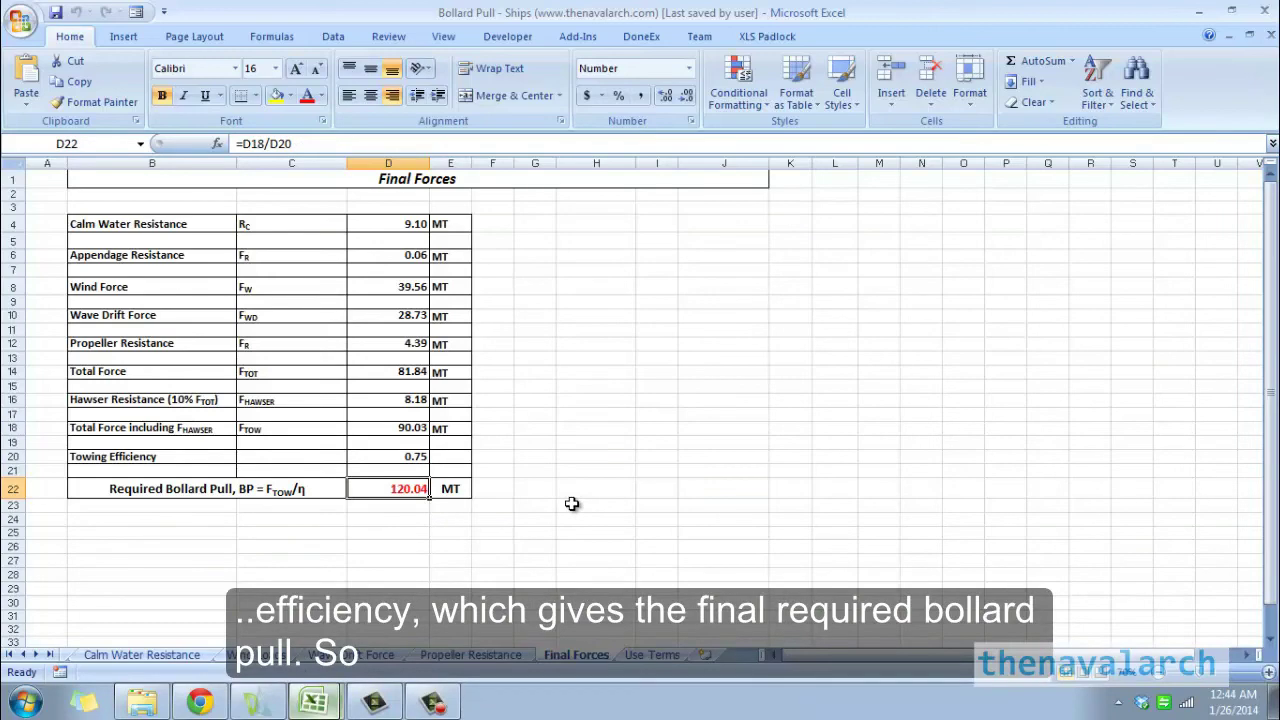
pyautogui.click(20, 655)
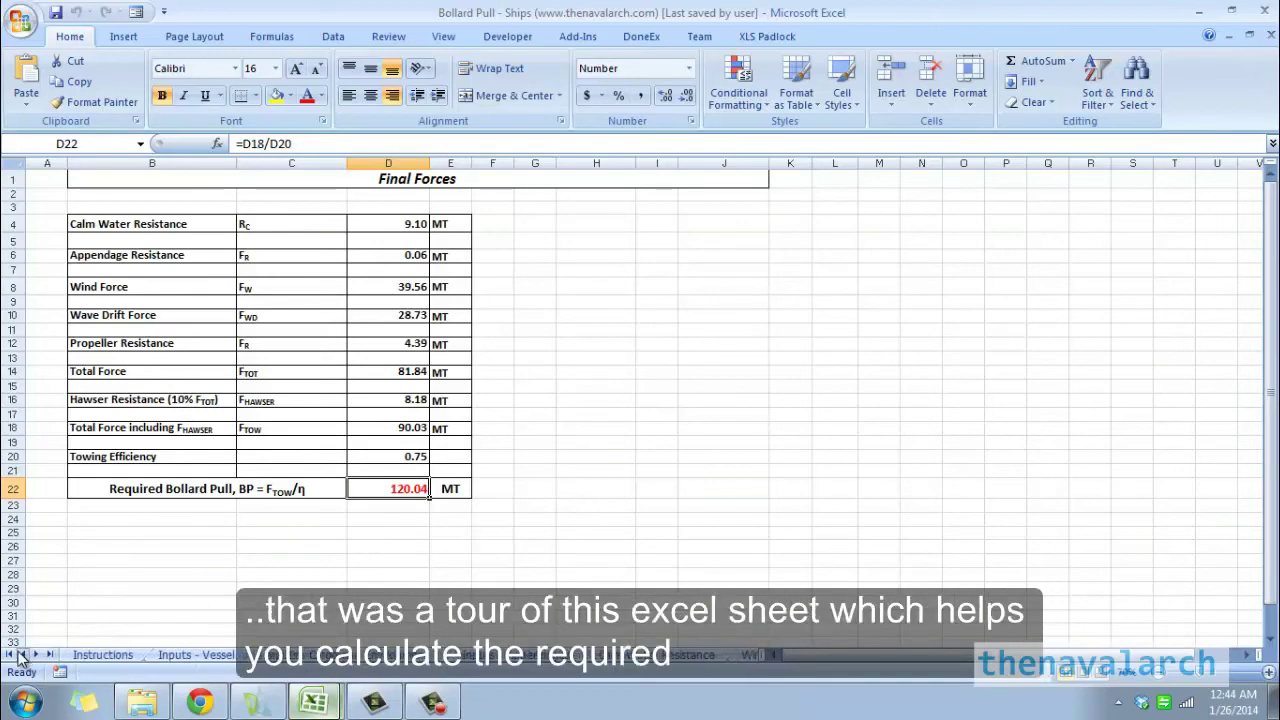
pyautogui.click(124, 657)
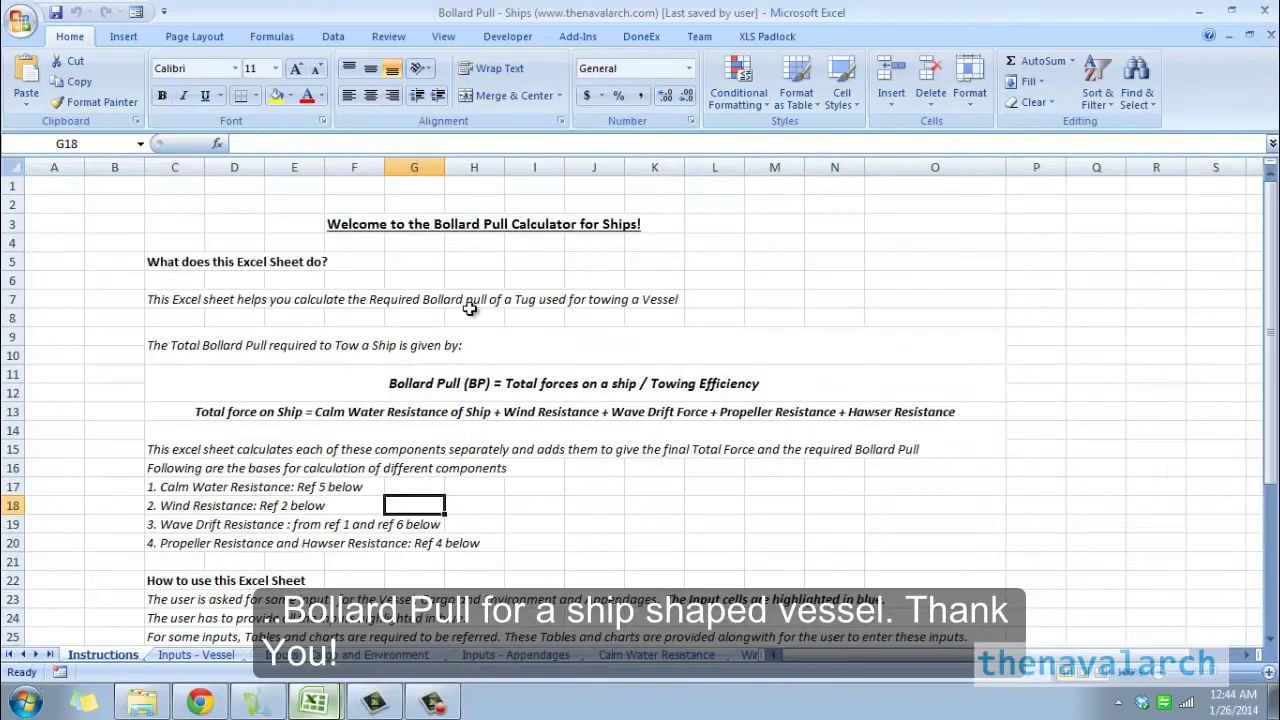